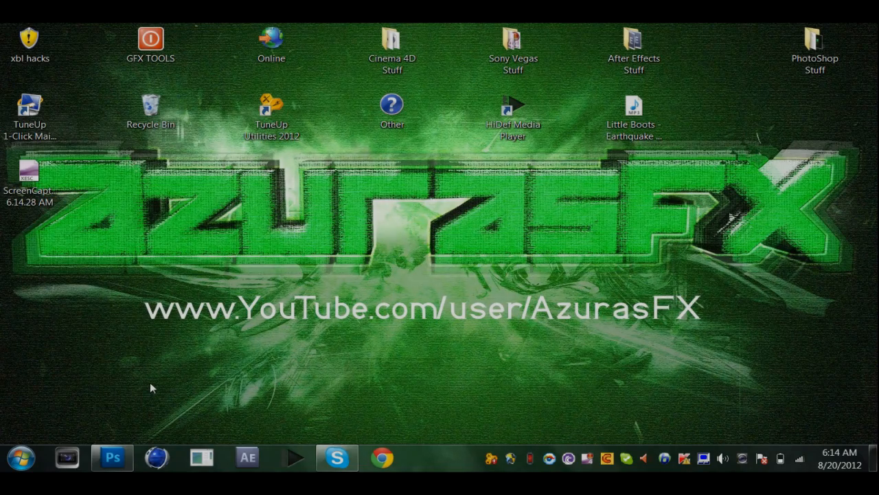
View the finished green AzurasFX wallpaper in Photoshop, then return to the desktop.
click(125, 450)
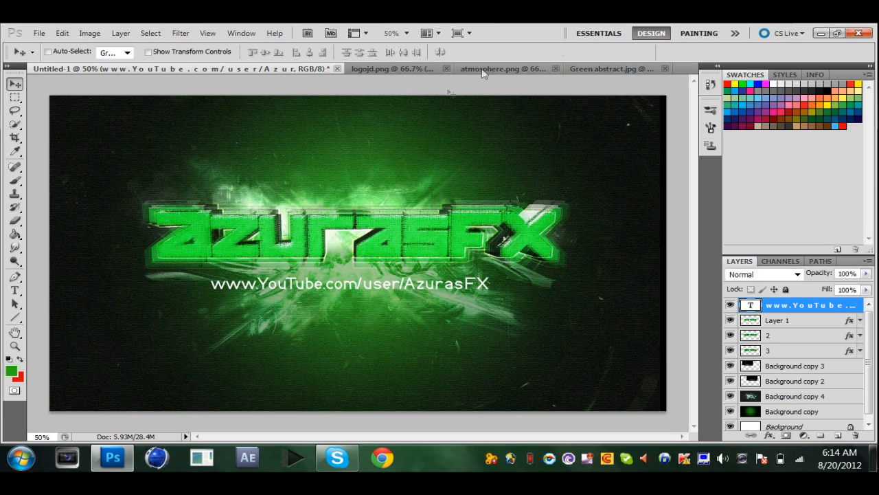
click(822, 33)
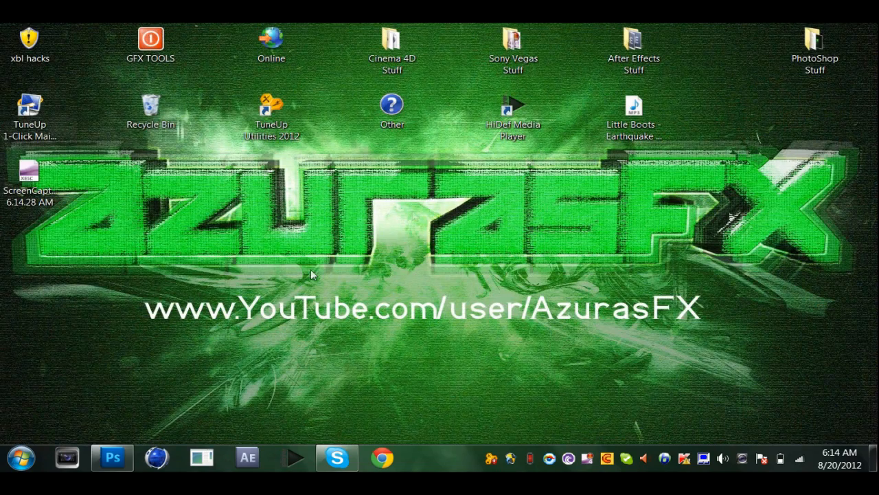
Switch to CINEMA 4D and start a new empty scene.
click(156, 458)
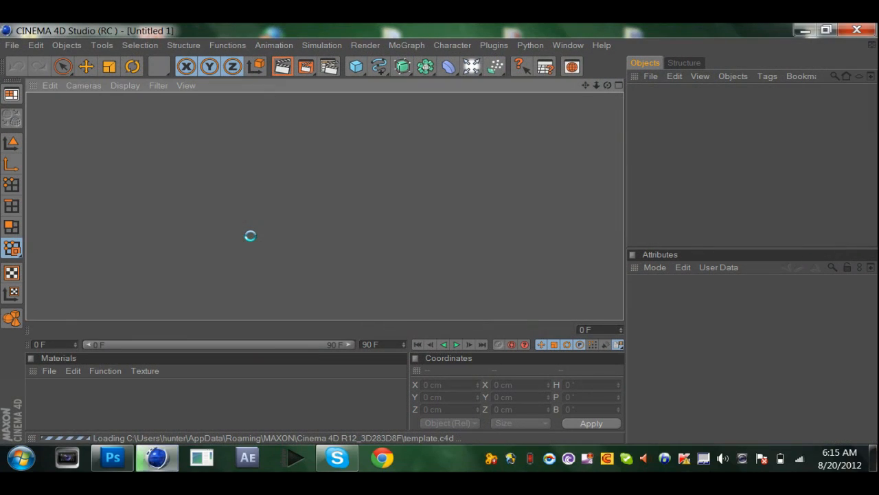
click(14, 46)
click(27, 64)
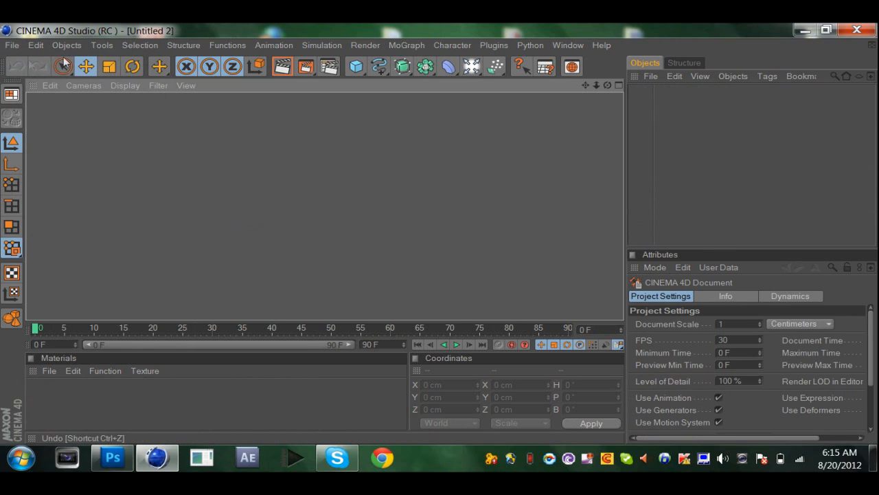
Add a MoText object with the text "AzurasFX" and set its depth to 80.
click(406, 45)
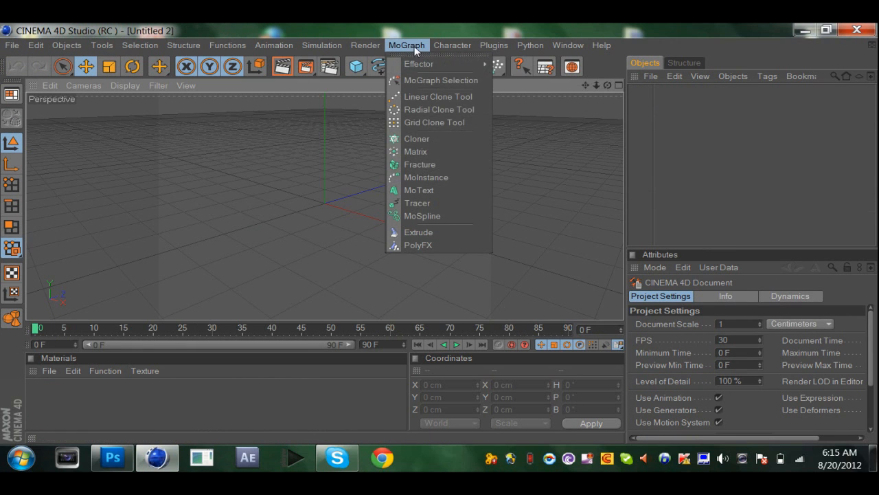
click(423, 190)
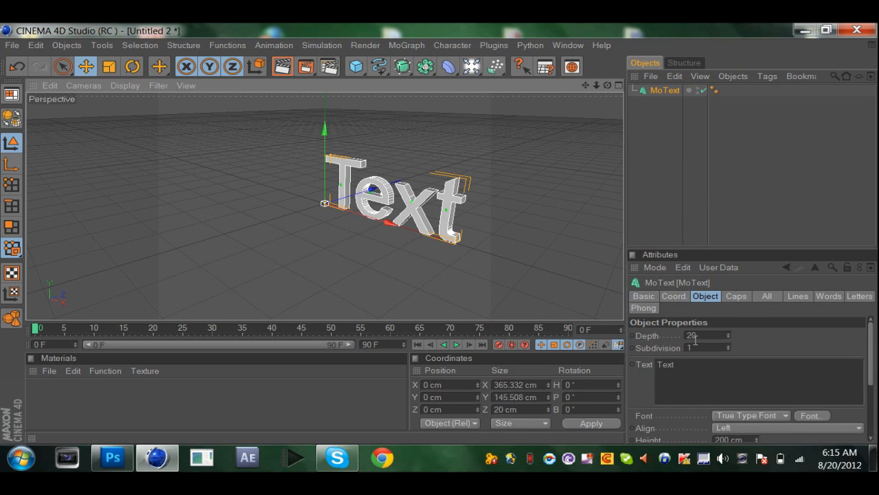
click(692, 363)
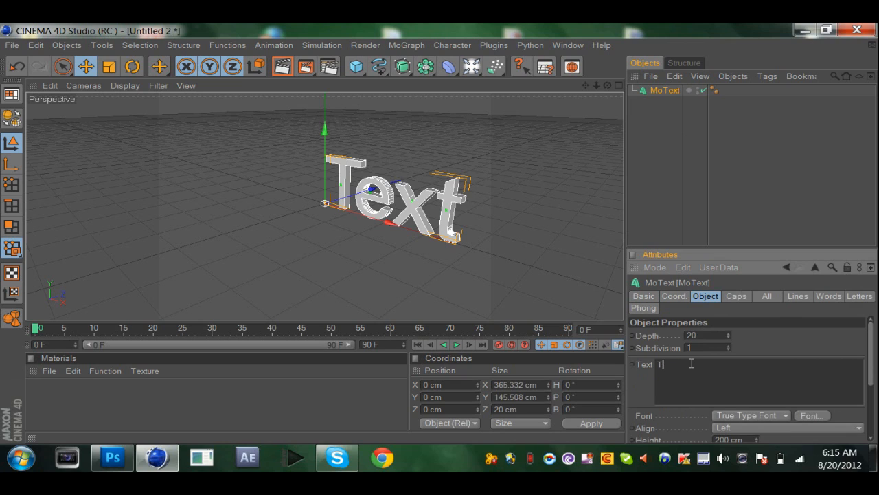
text(azu)
key(BackSpace)
text(A)
click(704, 335)
text(80)
key(Return)
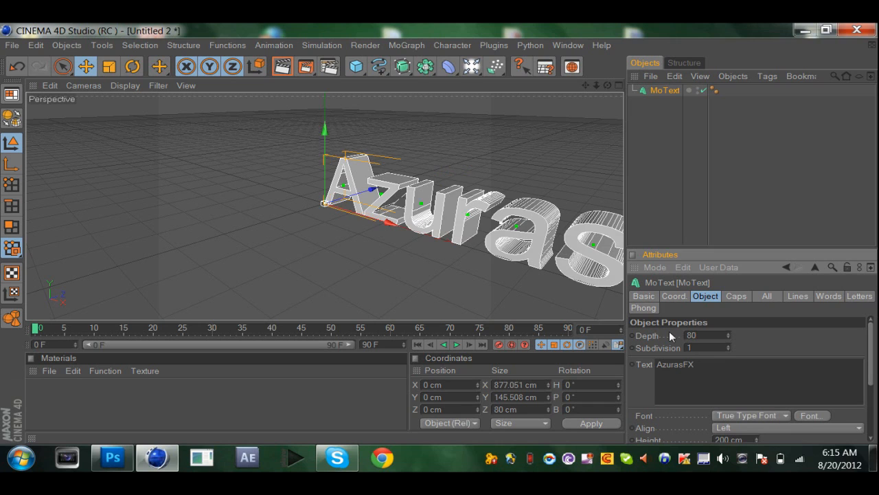
Change the MoText font to HappyKiller and set its alignment to Middle.
click(807, 415)
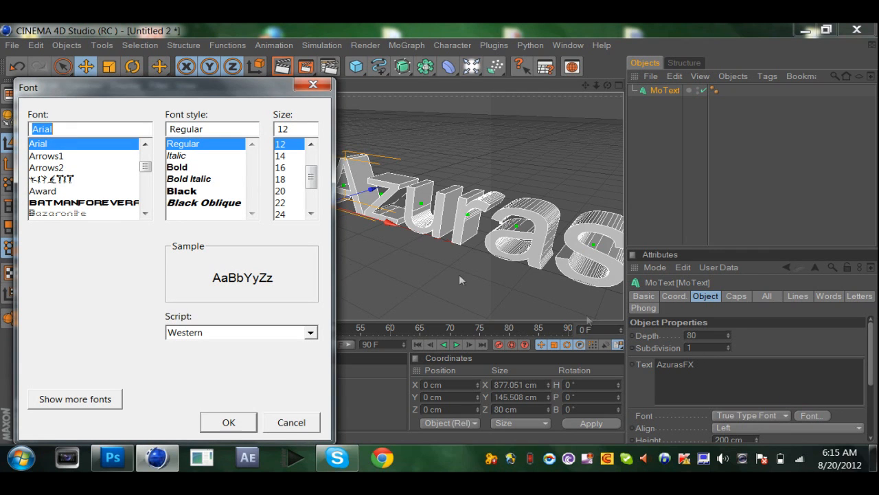
key(BackSpace)
text(h)
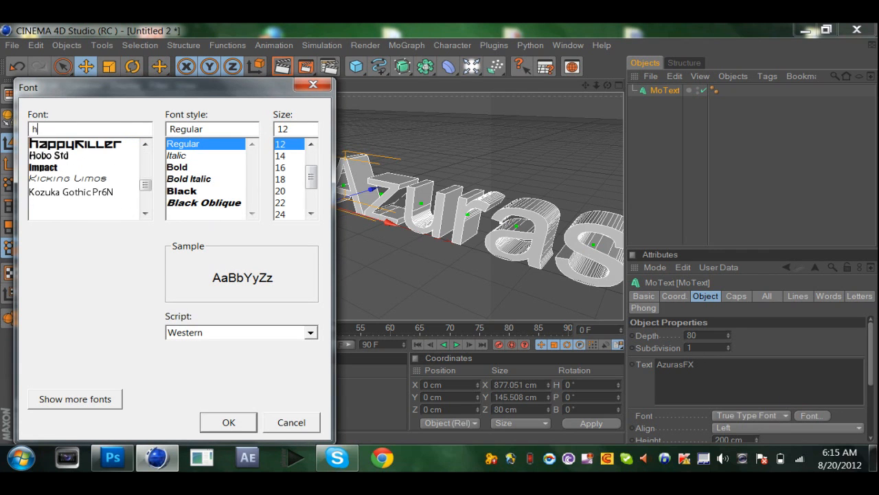
click(64, 145)
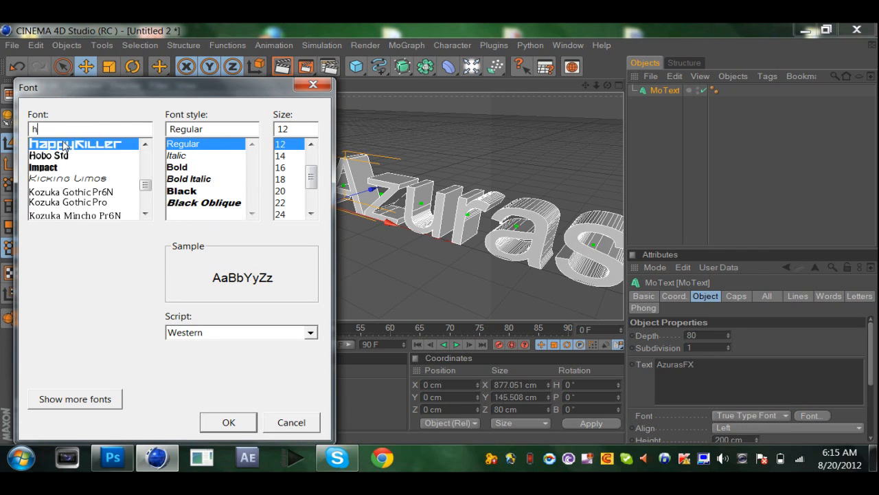
click(226, 420)
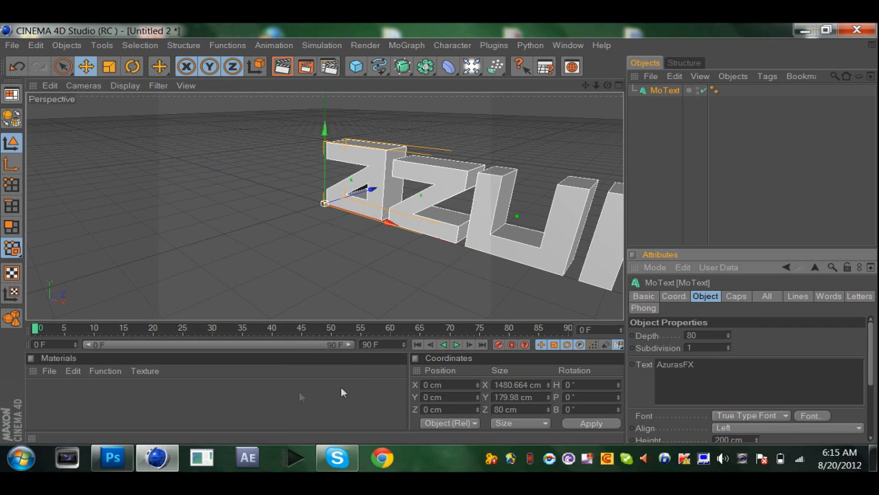
click(725, 427)
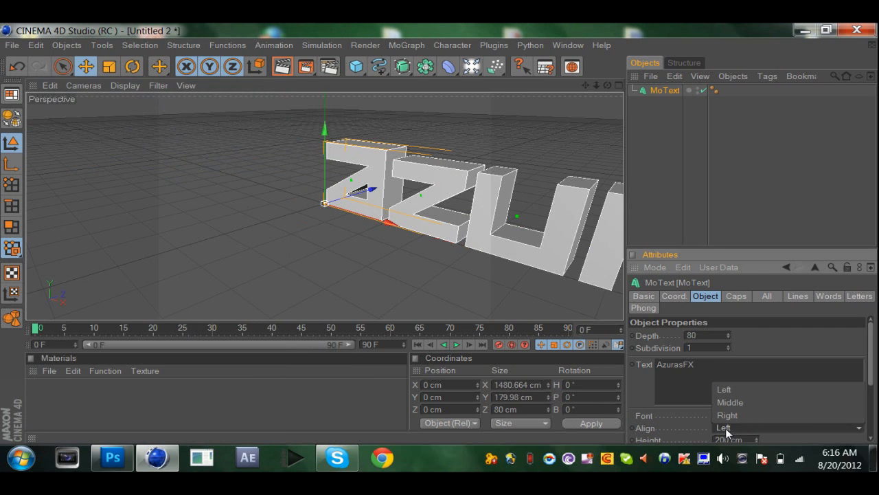
click(730, 402)
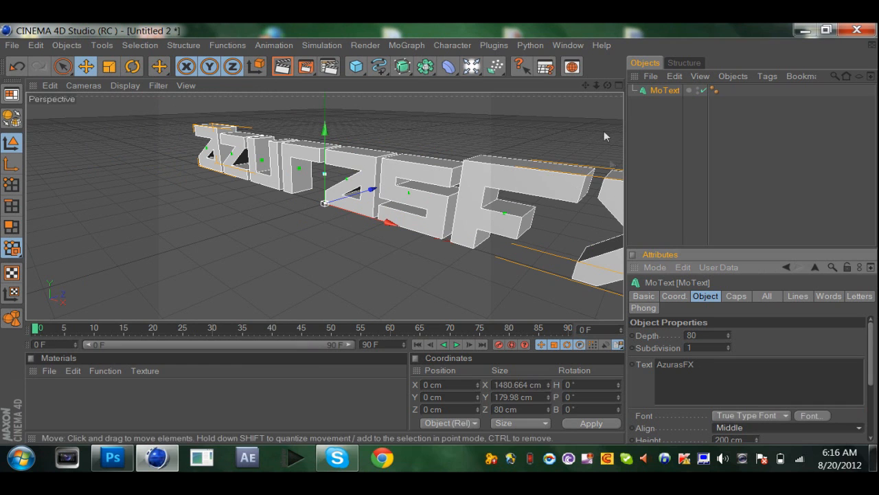
mouse_move(608, 85)
mouse_down()
mouse_move(584, 90)
mouse_move(619, 81)
mouse_up()
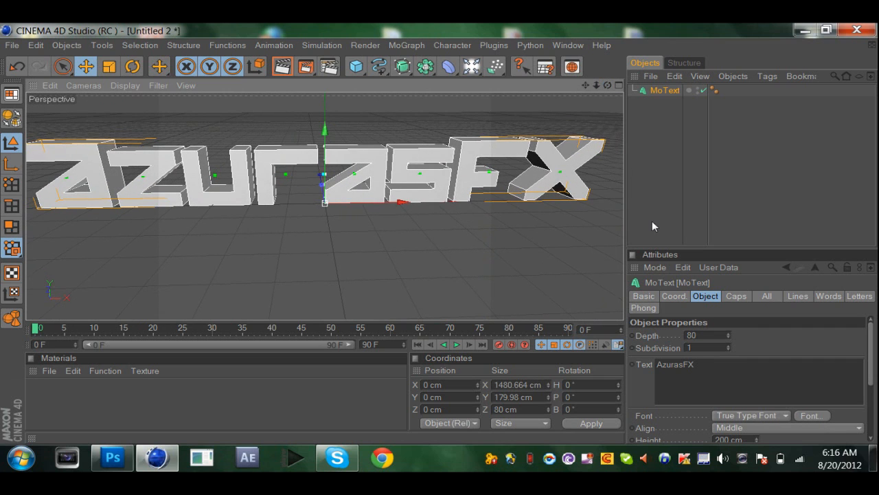
right_click(588, 459)
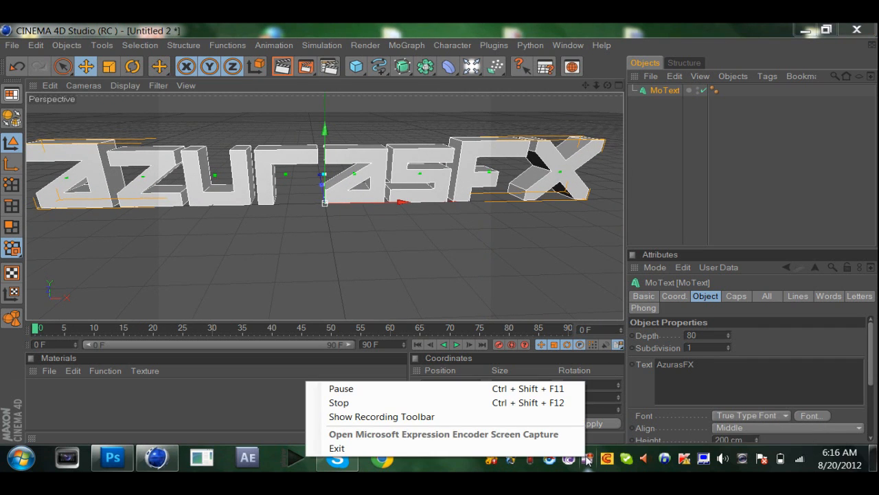
click(727, 191)
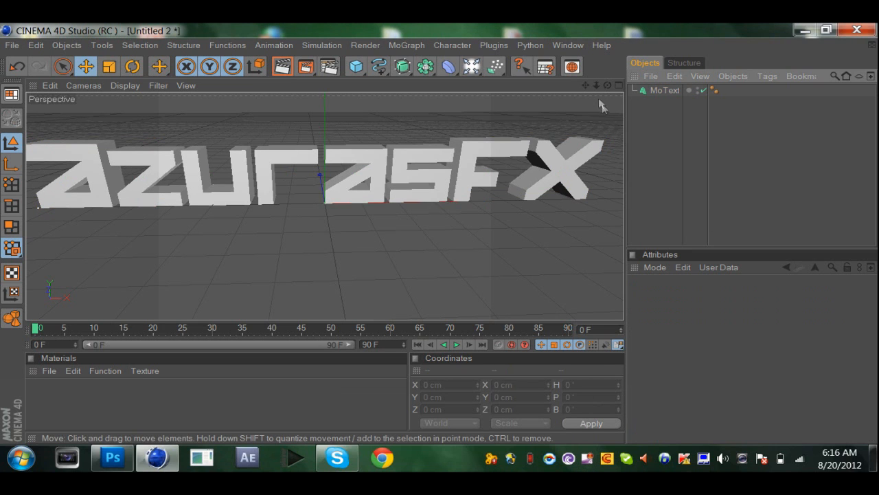
Scale the AzurasFX text down uniformly to about 1119 cm wide and 136 cm high.
drag(608, 85, 603, 77)
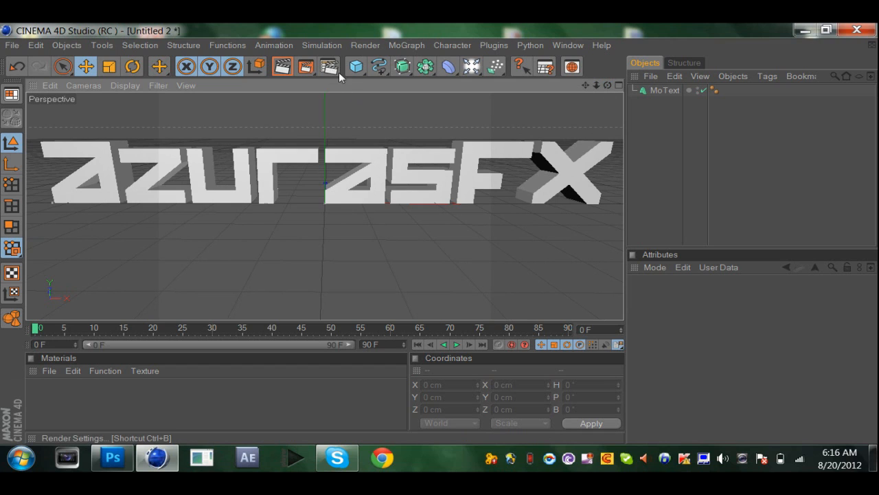
key(t)
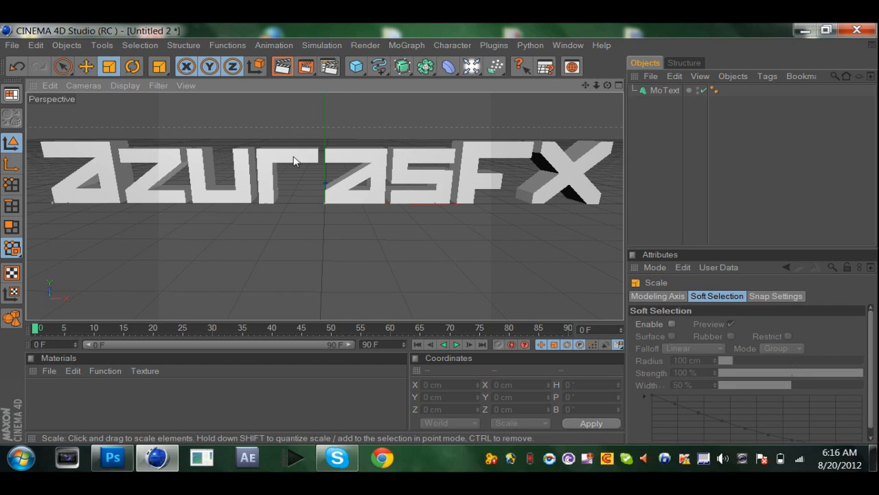
click(656, 90)
drag(384, 254, 338, 254)
drag(506, 163, 508, 164)
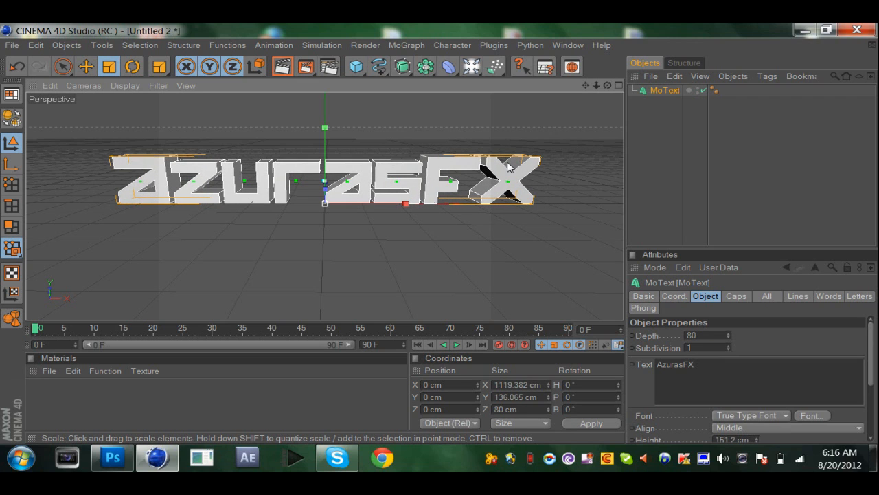
click(86, 66)
Create a new material and set its color to blue with R 0, G 29, B 219.
double_click(127, 384)
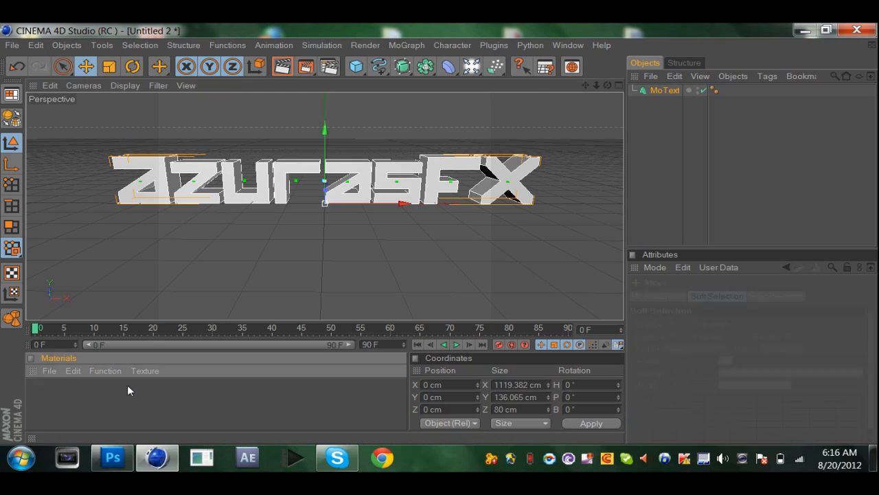
double_click(128, 391)
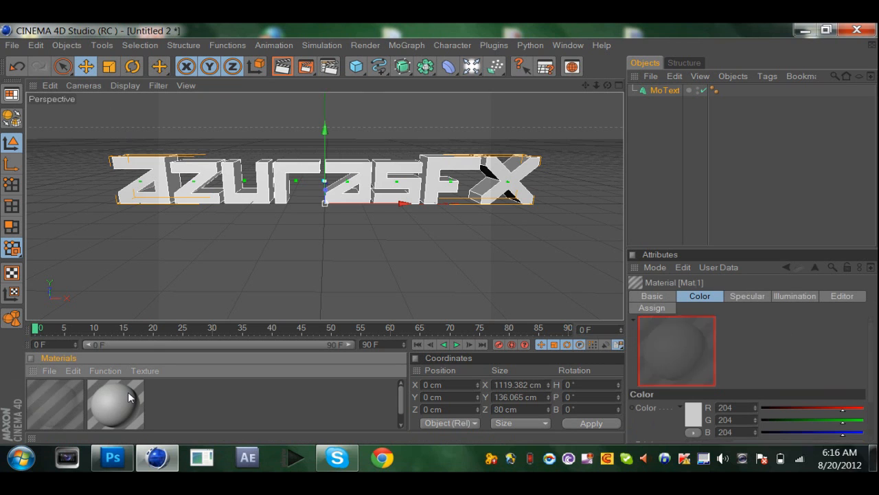
double_click(128, 392)
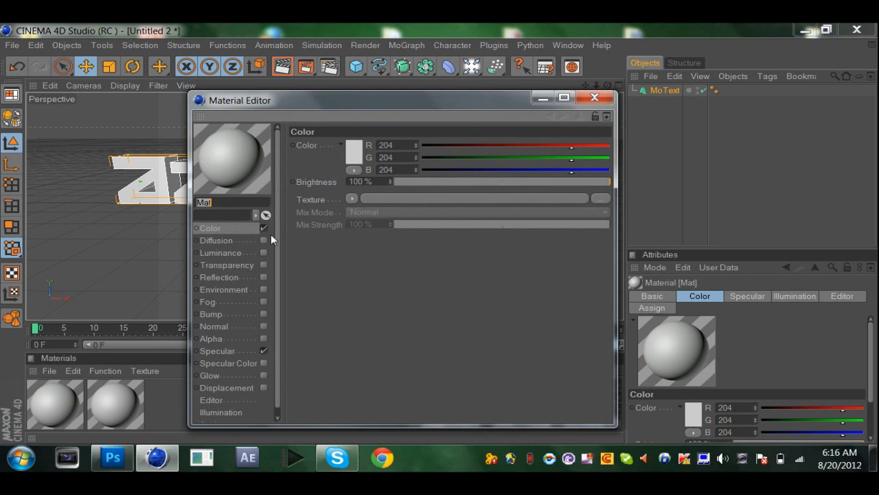
click(347, 159)
click(349, 157)
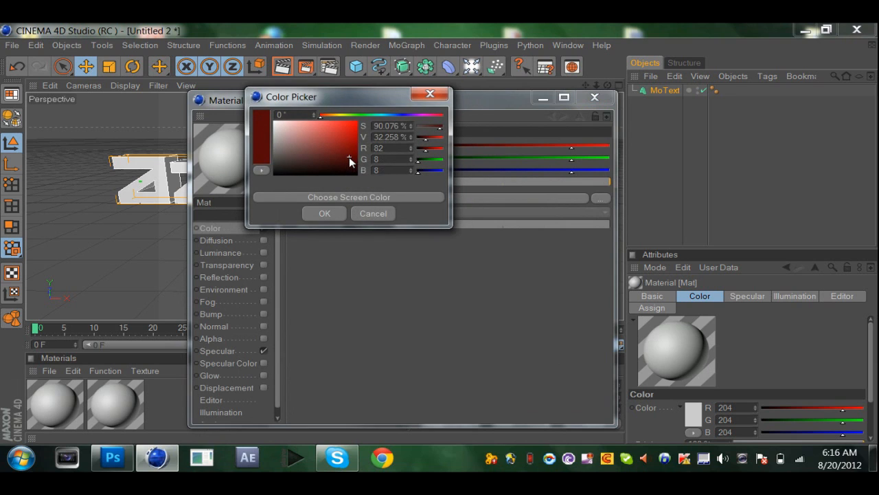
mouse_move(393, 117)
mouse_down()
mouse_move(358, 137)
mouse_move(357, 128)
mouse_move(397, 118)
mouse_up()
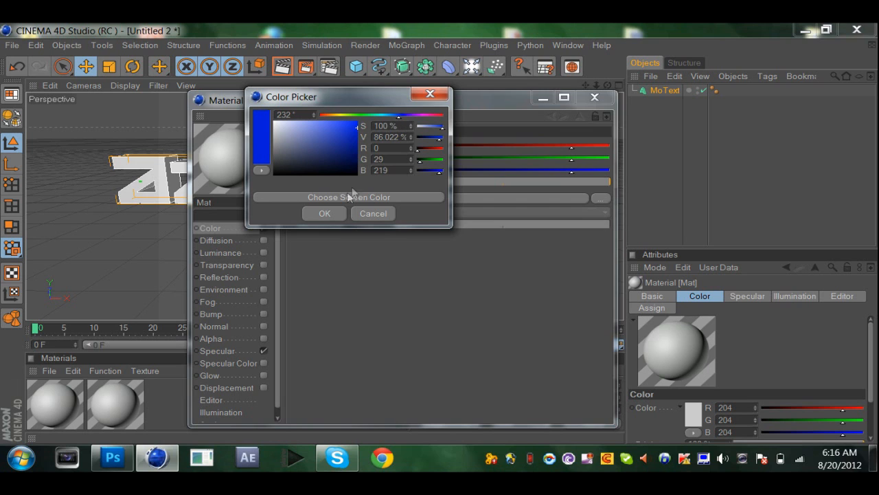
click(338, 213)
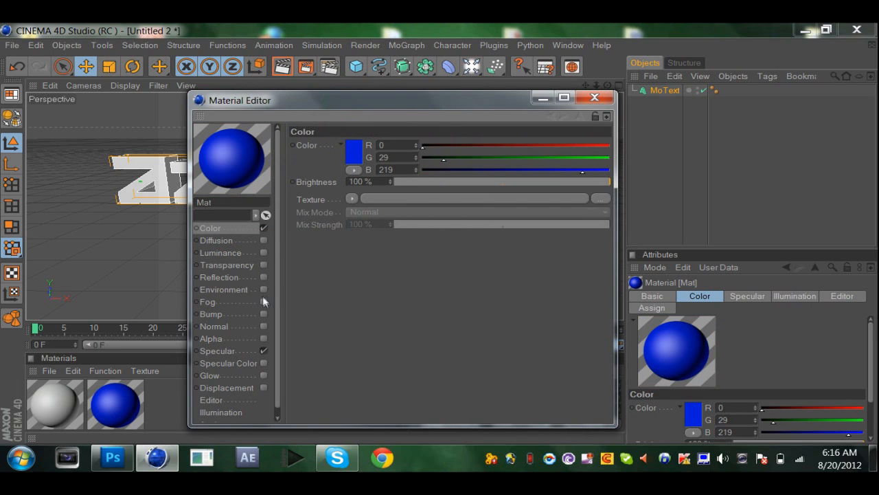
Enable reflection on the blue material with 5% brightness, a Fresnel texture and 30% mix strength.
click(263, 276)
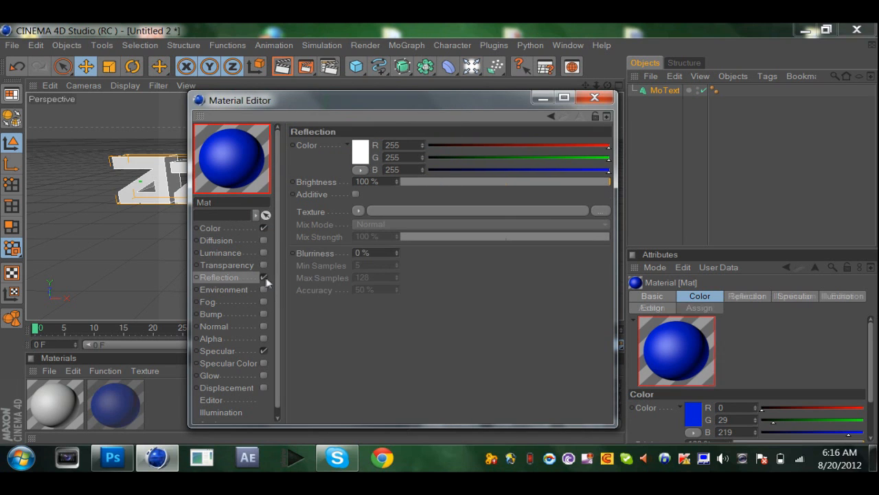
double_click(376, 181)
text(5)
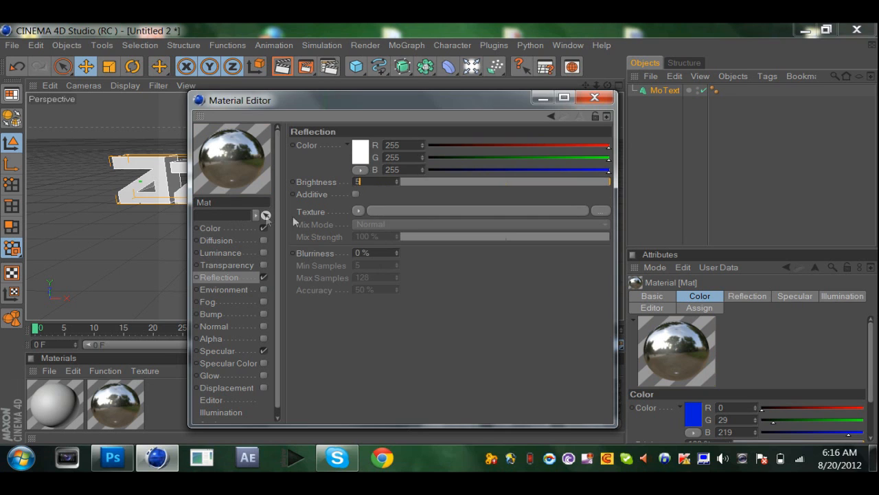
click(358, 211)
click(374, 276)
double_click(376, 269)
text(30)
key(Return)
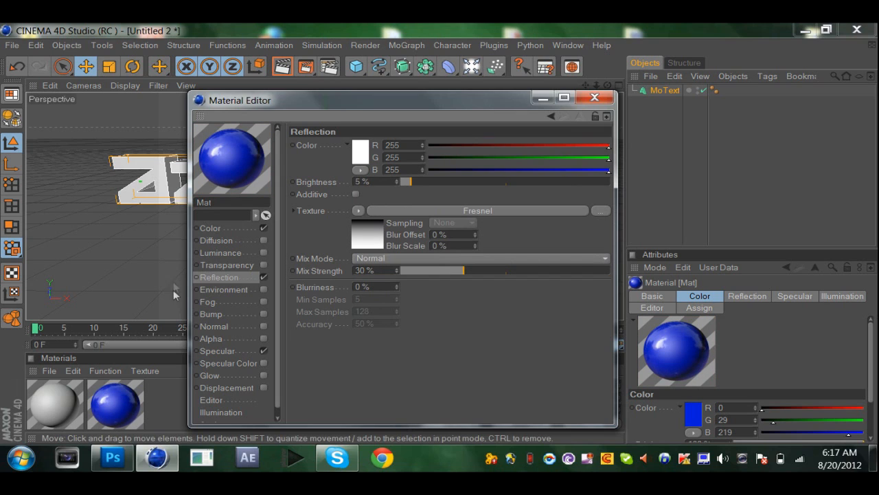
Set the blue material's specular width to 14% and close the material editor.
click(223, 352)
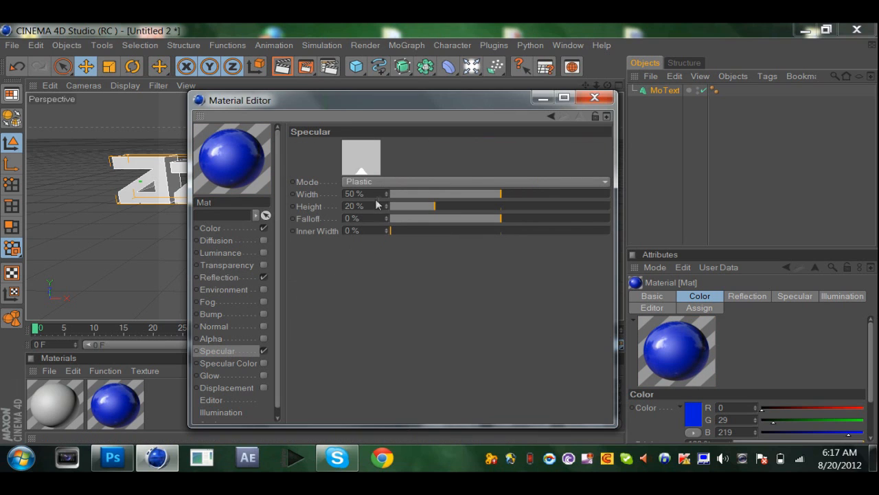
drag(375, 194, 342, 198)
text(14)
key(Return)
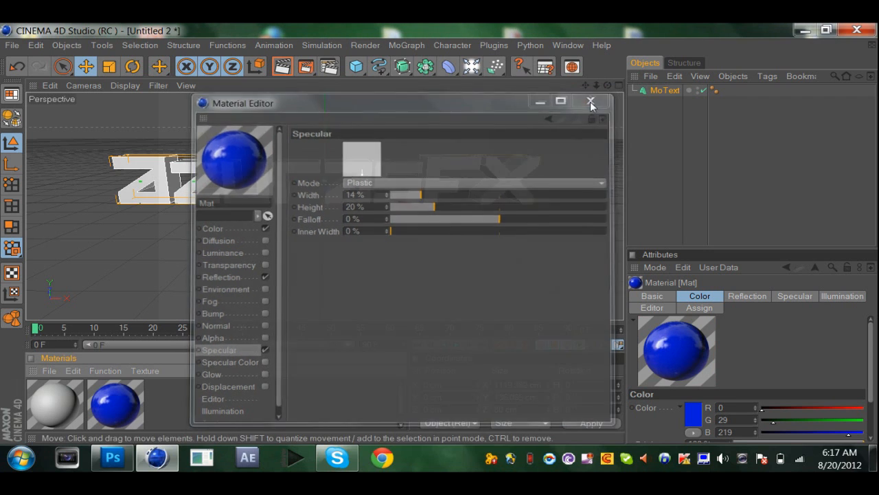
click(593, 98)
Apply the blue material to the AzurasFX text and render a preview in the viewport.
drag(113, 429, 387, 171)
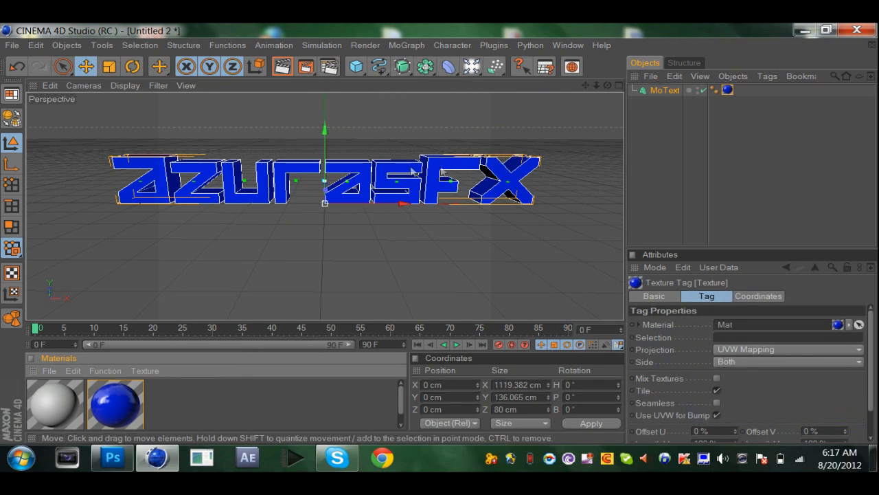
click(289, 65)
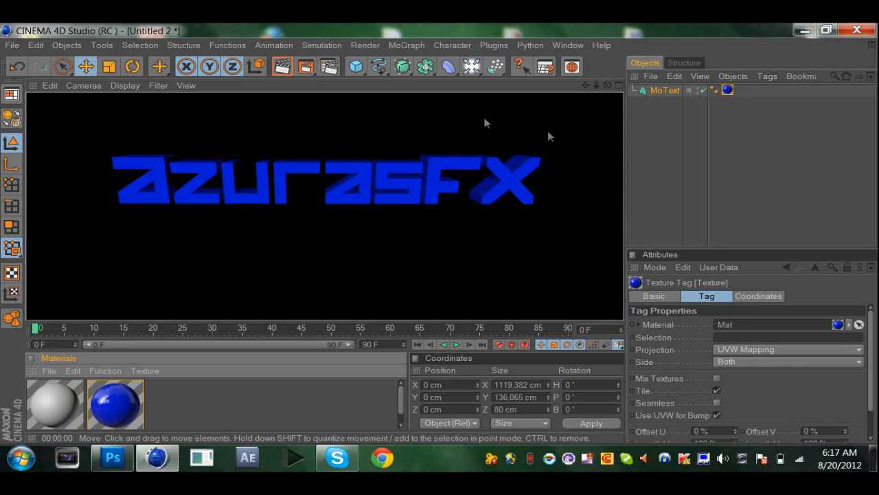
click(722, 154)
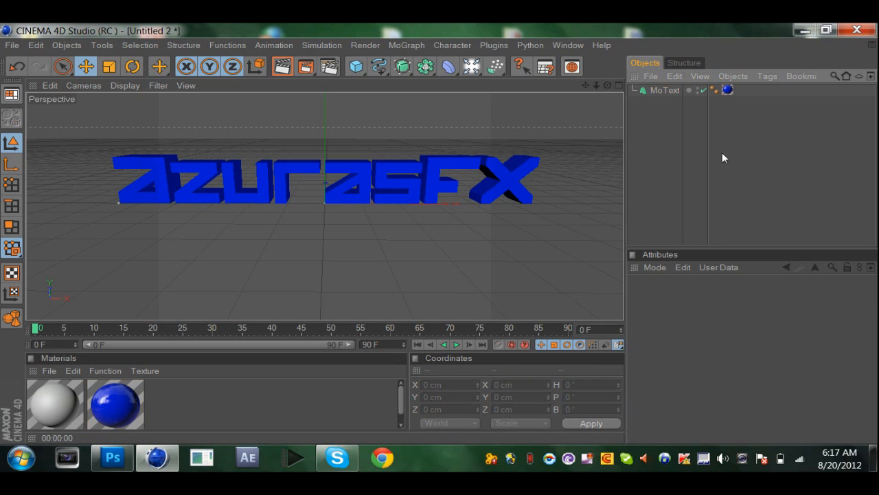
Give the AzurasFX text a Fillet Cap at the start with 10 steps and a 6 cm radius.
click(669, 91)
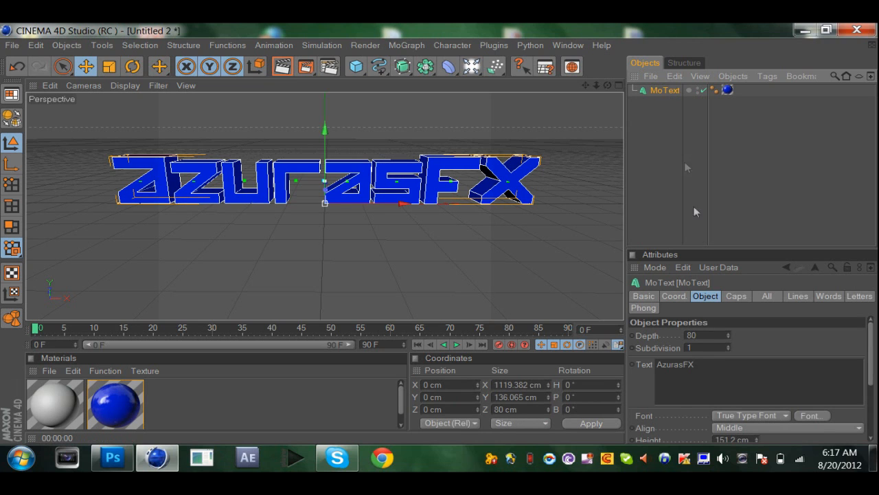
click(737, 299)
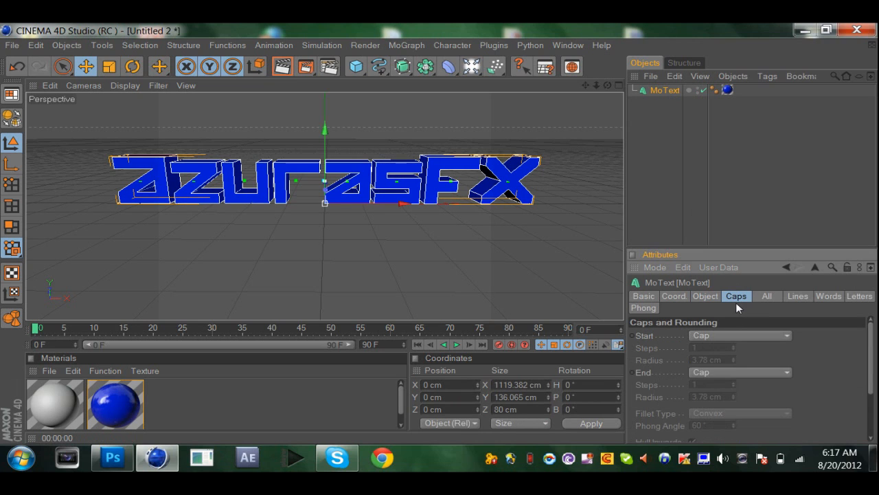
click(716, 338)
click(718, 386)
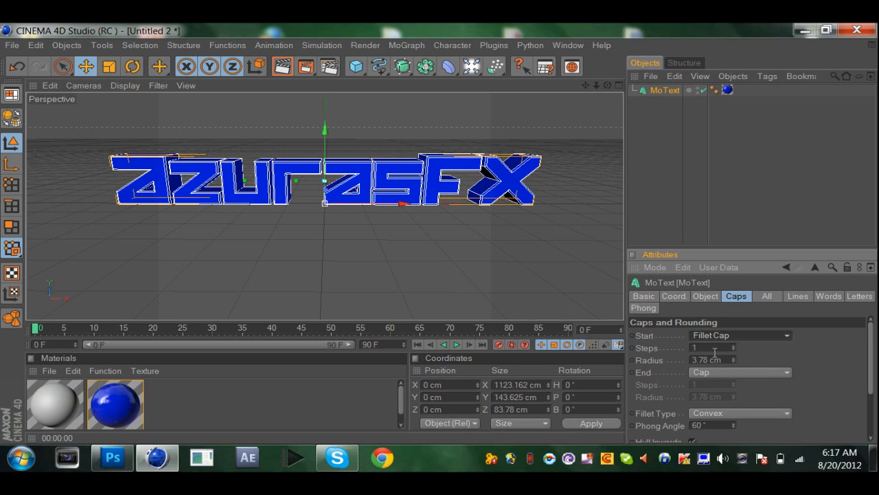
click(713, 347)
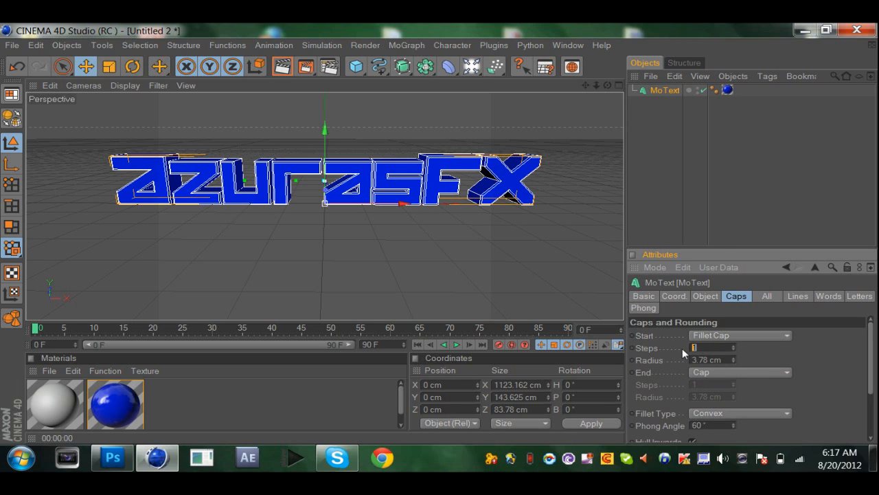
text(101)
click(731, 360)
text(6)
key(Return)
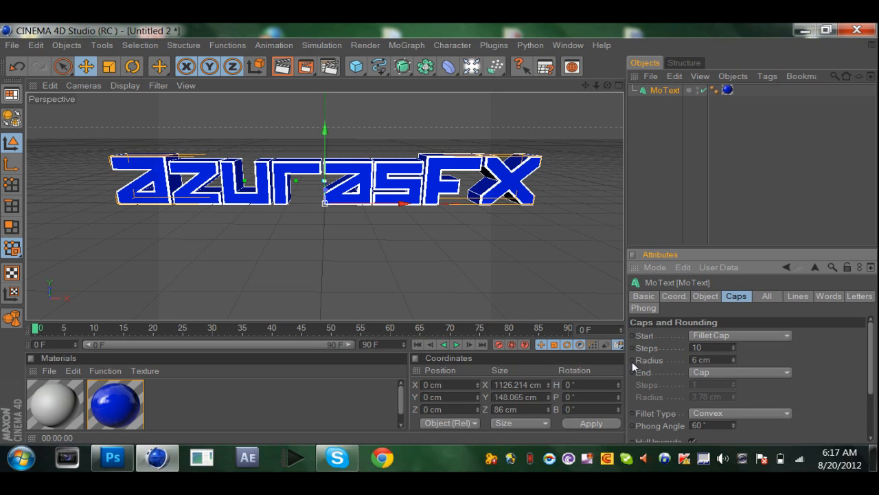
Reduce the text's start fillet radius to 4 cm and deselect the text.
click(705, 362)
key(BackSpace)
text(40)
key(Return)
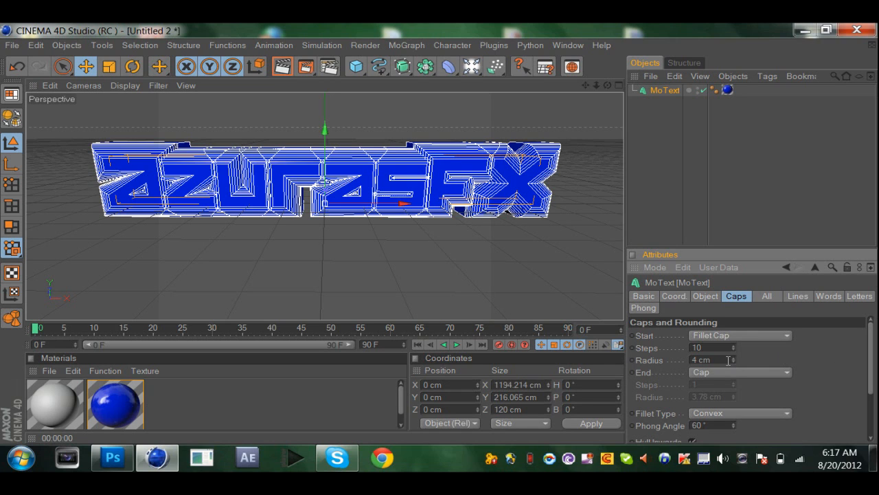
click(726, 236)
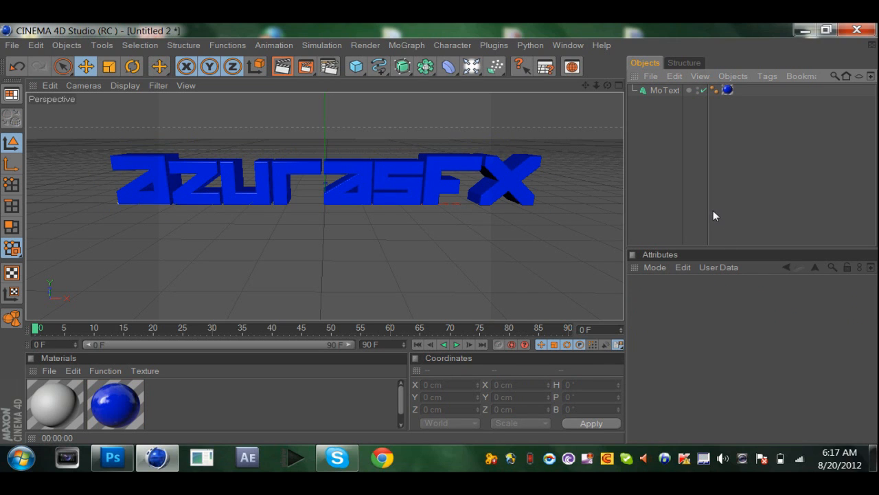
Duplicate the AzurasFX text object and remove the blue material from the copy.
click(663, 91)
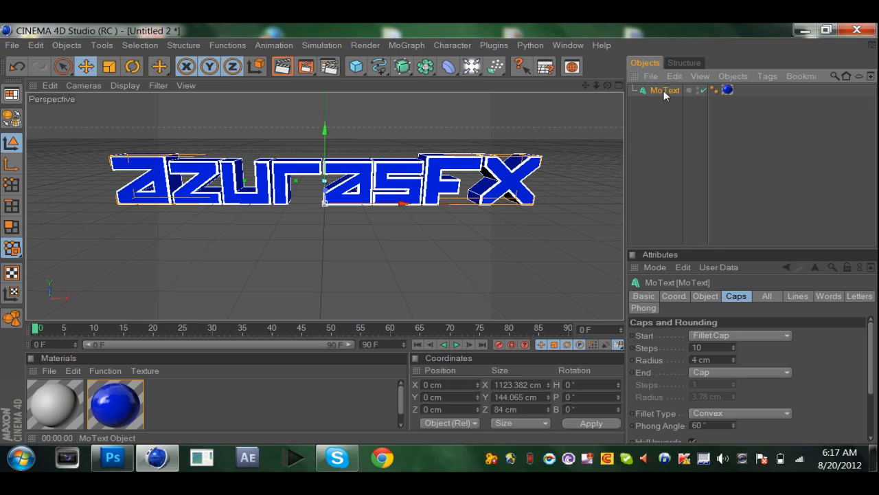
key(ctrl+c)
key(ctrl+v)
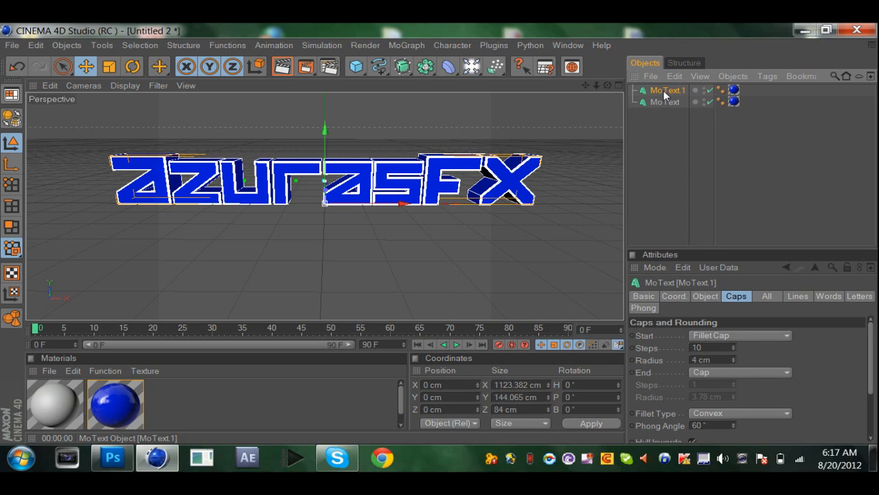
click(733, 91)
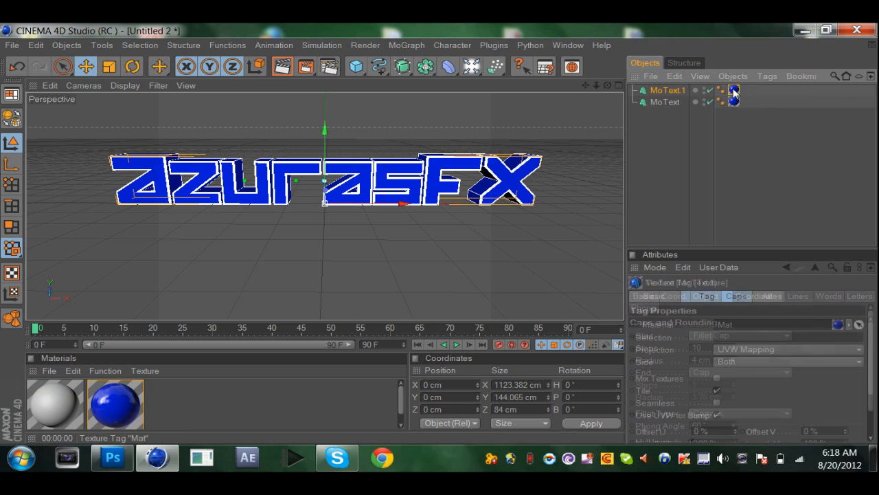
key(Delete)
Set the duplicate text's start fillet radius to 7 cm.
click(669, 90)
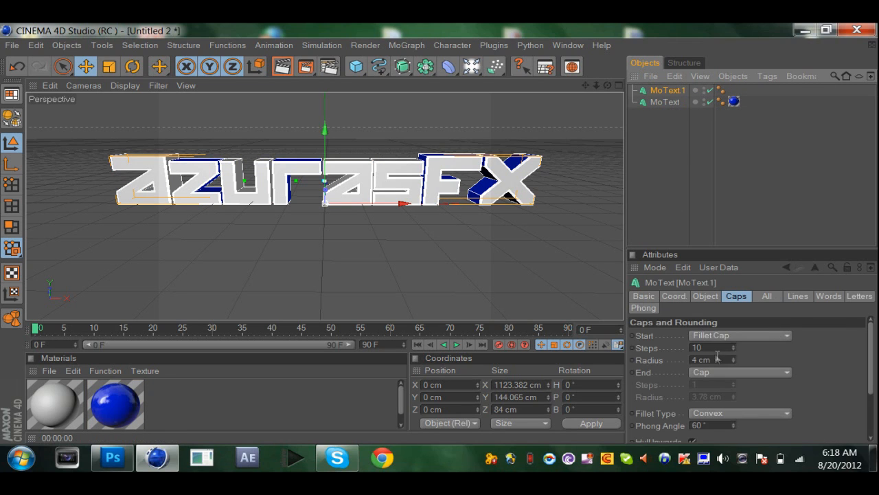
click(709, 359)
key(BackSpace)
text(7)
key(Return)
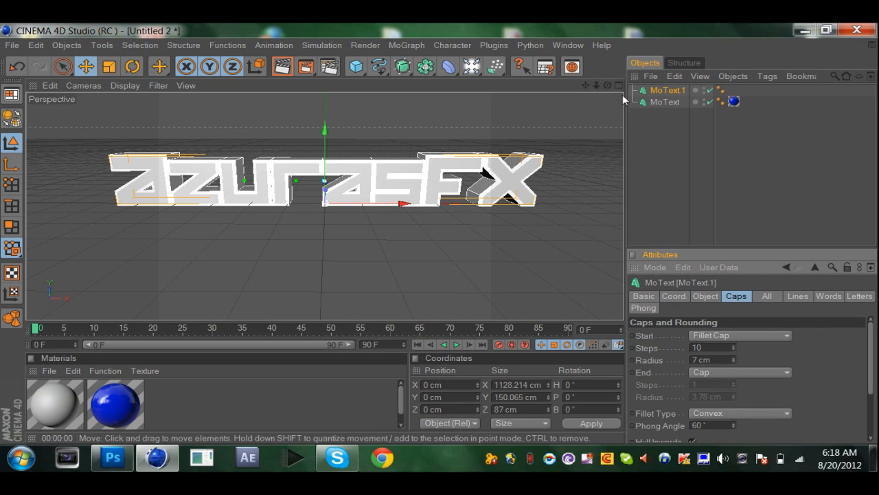
Move the duplicate text back along Z to about 35 cm and render a preview in the viewport.
drag(608, 85, 568, 110)
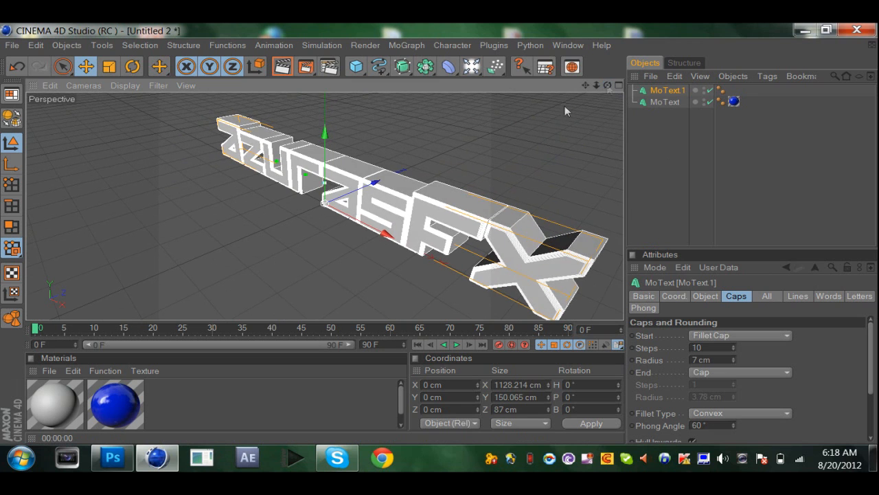
drag(374, 182, 385, 178)
mouse_move(608, 85)
mouse_down()
mouse_move(563, 91)
mouse_move(609, 84)
mouse_up()
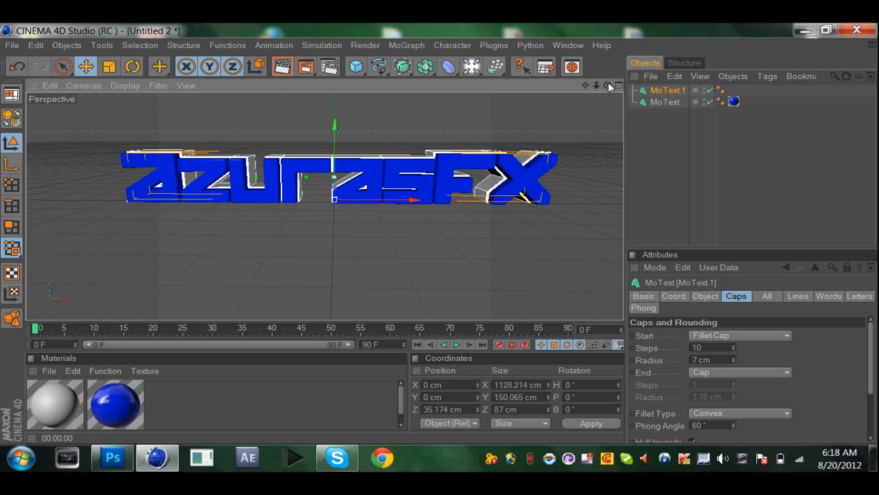
click(288, 68)
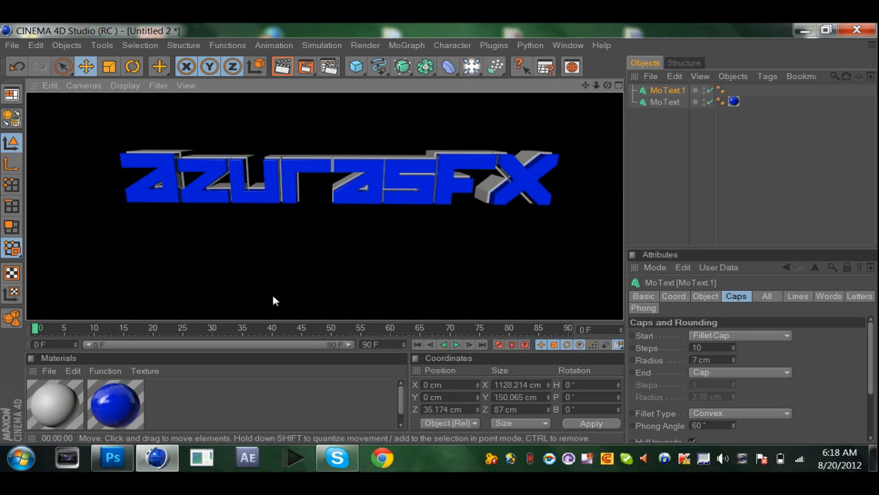
Create a new material and set its color to near-black with R 16, G 12, B 12.
double_click(237, 400)
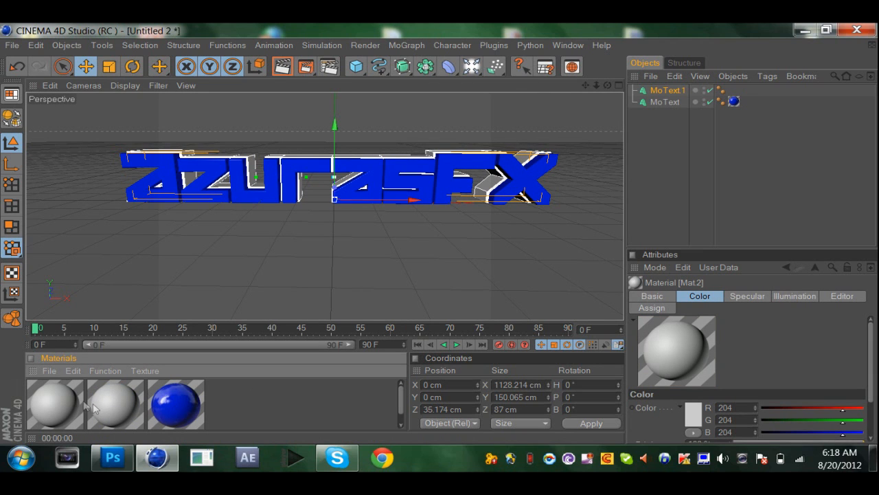
double_click(112, 399)
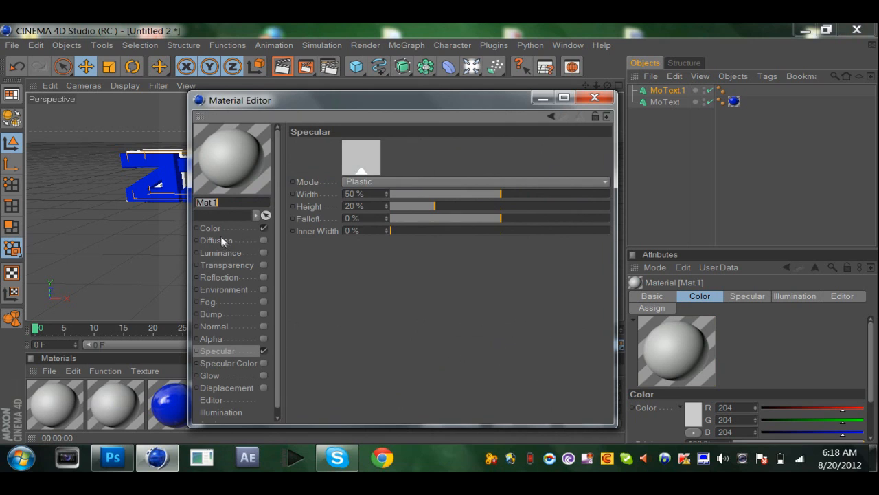
click(217, 228)
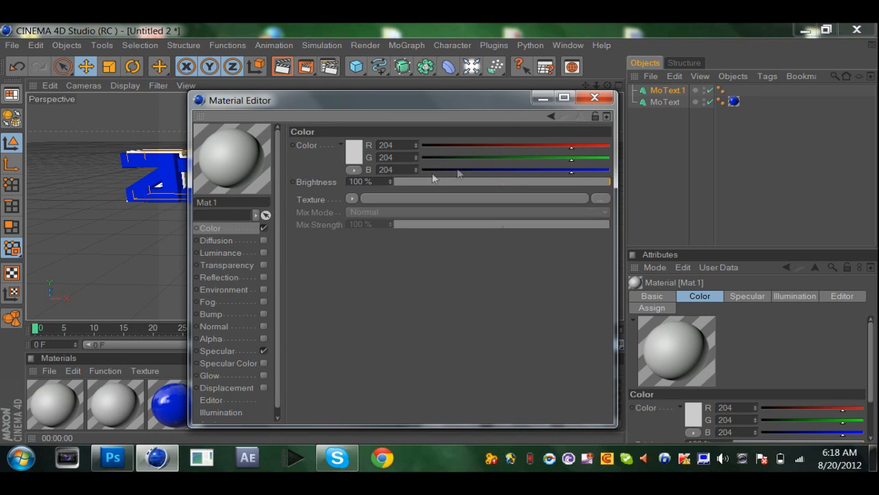
click(360, 156)
drag(358, 153, 302, 168)
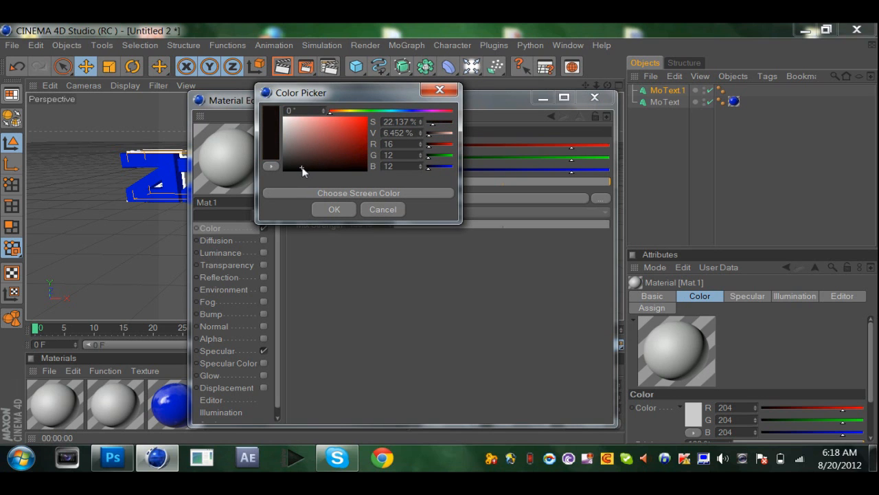
click(333, 209)
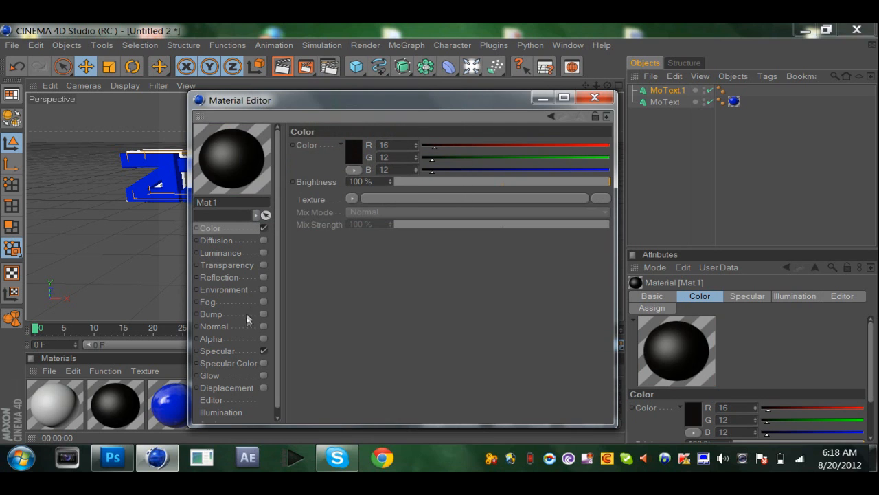
Enable reflection on the black material with 10% brightness, a Fresnel texture and 40% mix strength.
click(263, 277)
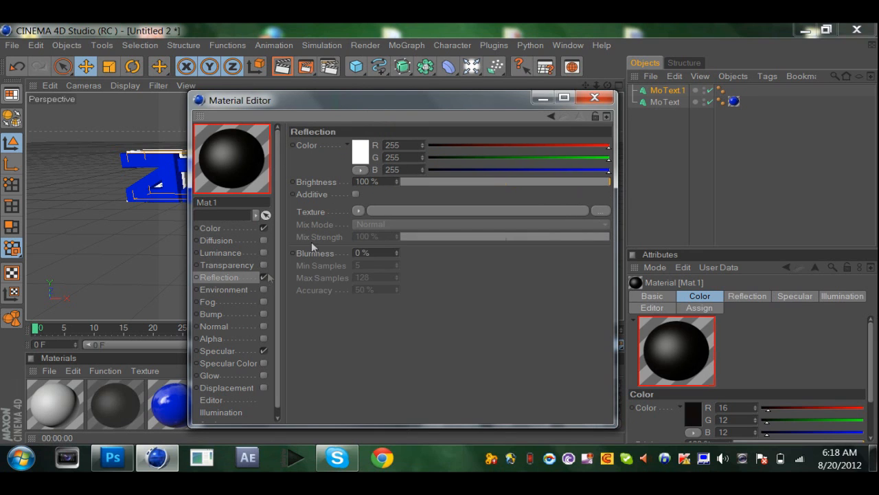
drag(388, 181, 244, 182)
key(BackSpace)
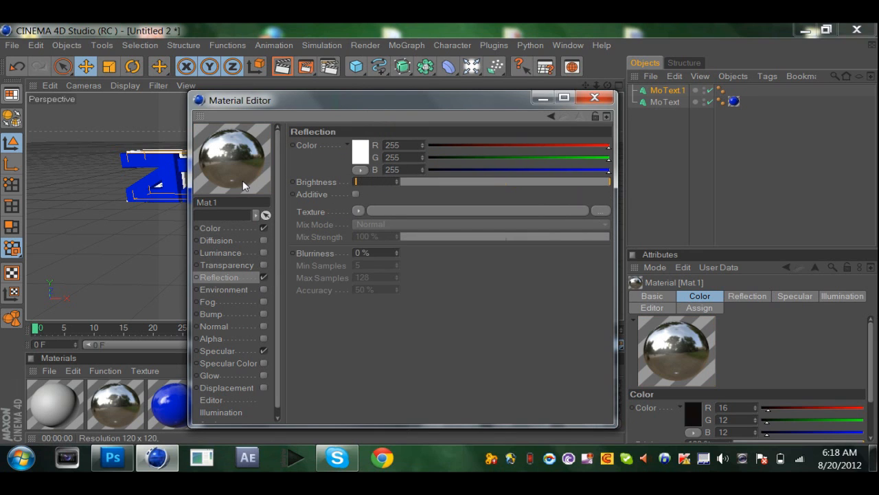
text(0)
key(Return)
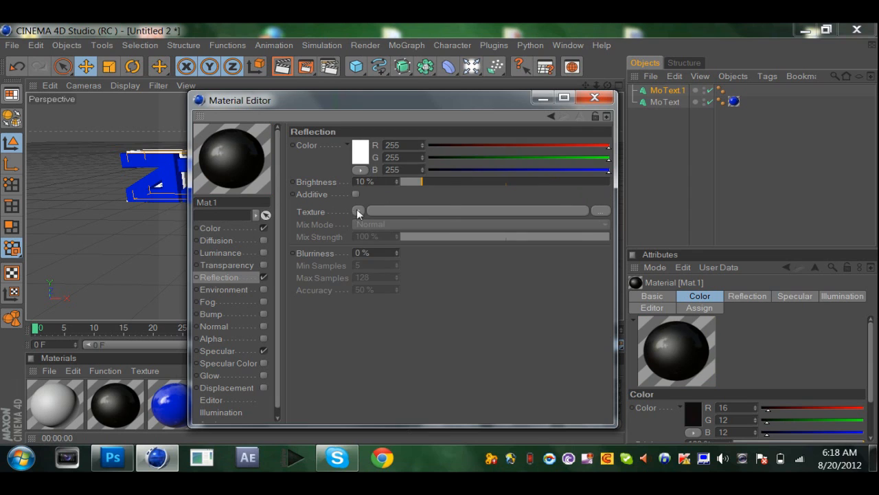
click(358, 211)
click(372, 274)
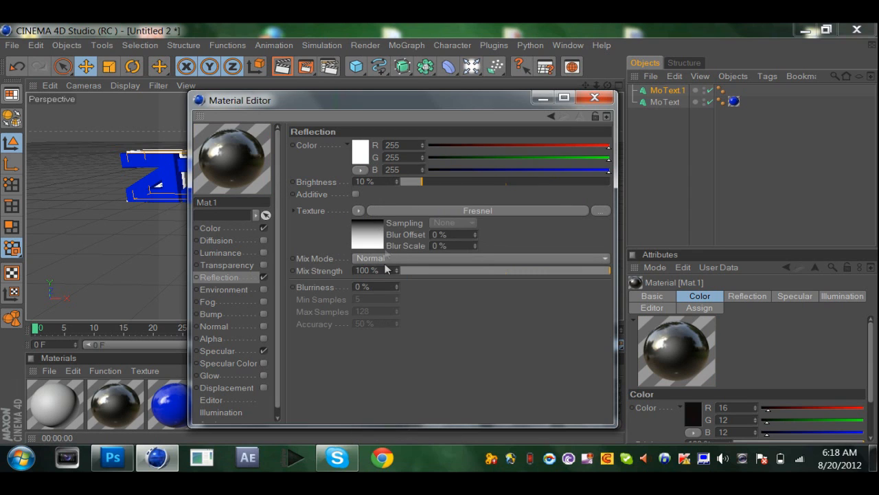
drag(387, 270, 284, 273)
key(BackSpace)
text(40)
key(Return)
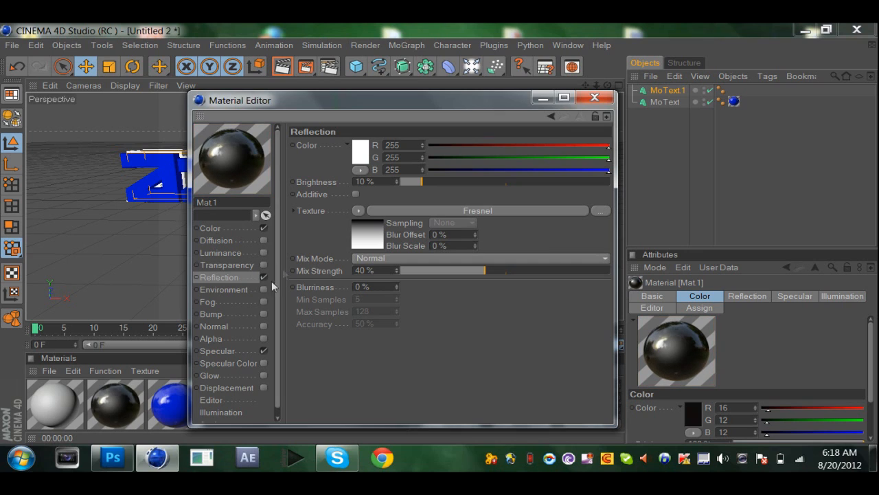
Set the black material's specular width to 5%, height to 30% and falloff to -20%, and apply it to the duplicate text.
click(214, 351)
drag(368, 195, 343, 196)
key(BackSpace)
text(5)
key(Tab)
key(BackSpace)
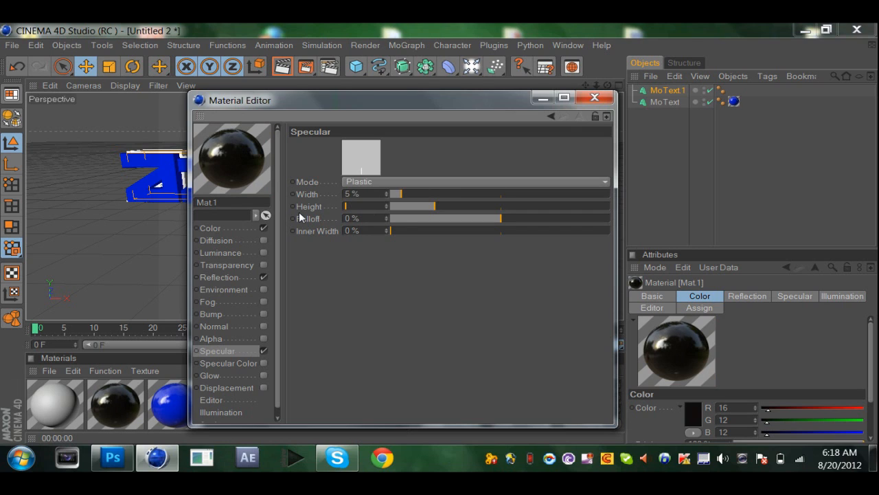
text(30)
key(Return)
drag(361, 217, 305, 219)
key(BackSpace)
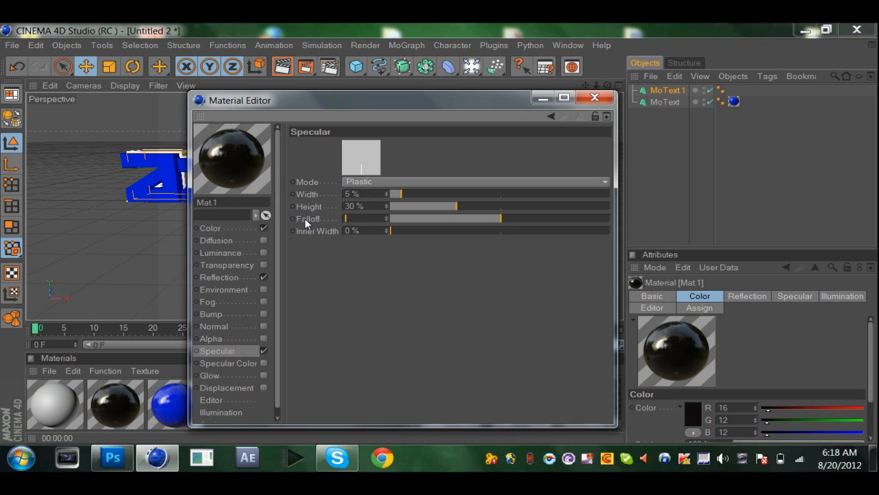
text(-20)
key(Return)
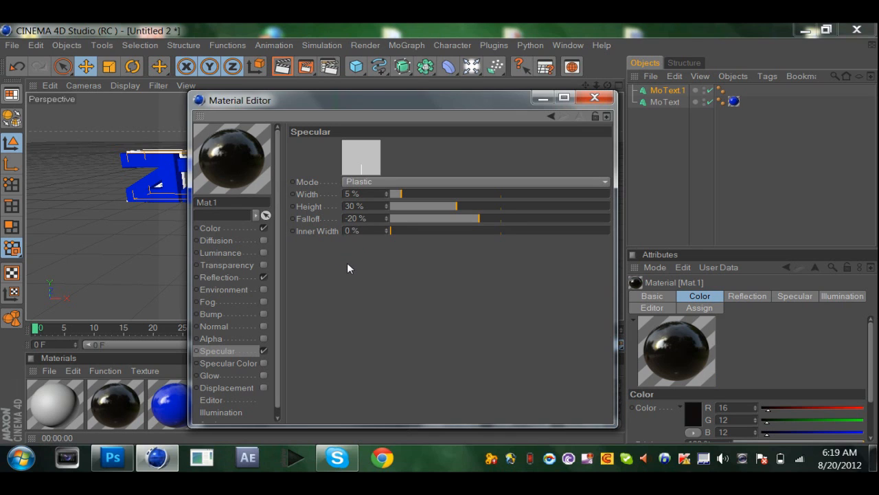
click(595, 97)
drag(138, 393, 676, 91)
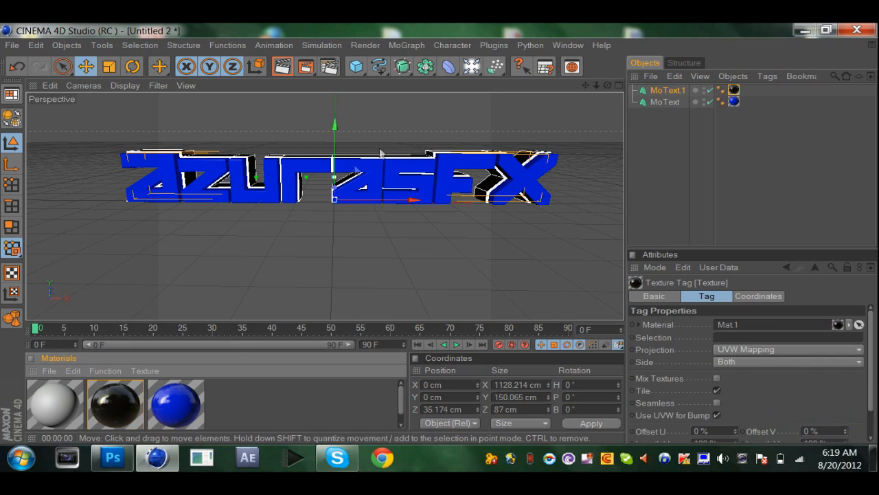
Set the render output size to 1280 x 720 pixels in the render settings.
click(330, 67)
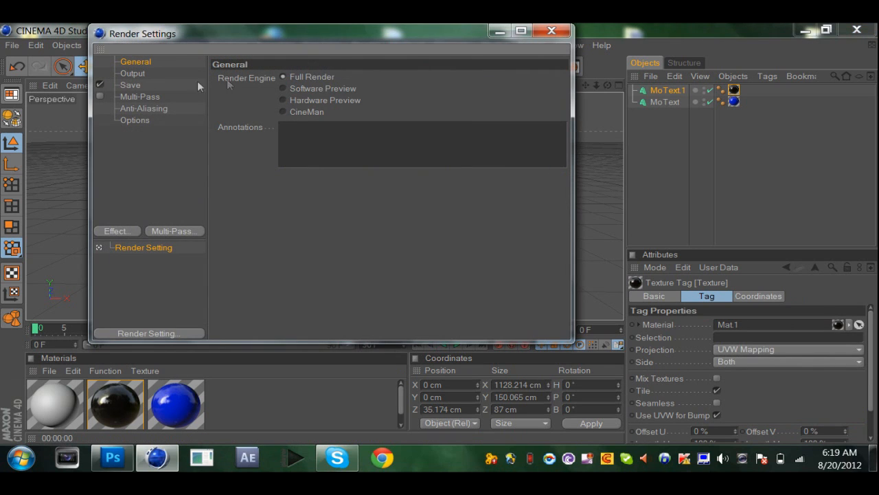
click(154, 70)
double_click(313, 90)
text(1280)
drag(317, 103, 255, 115)
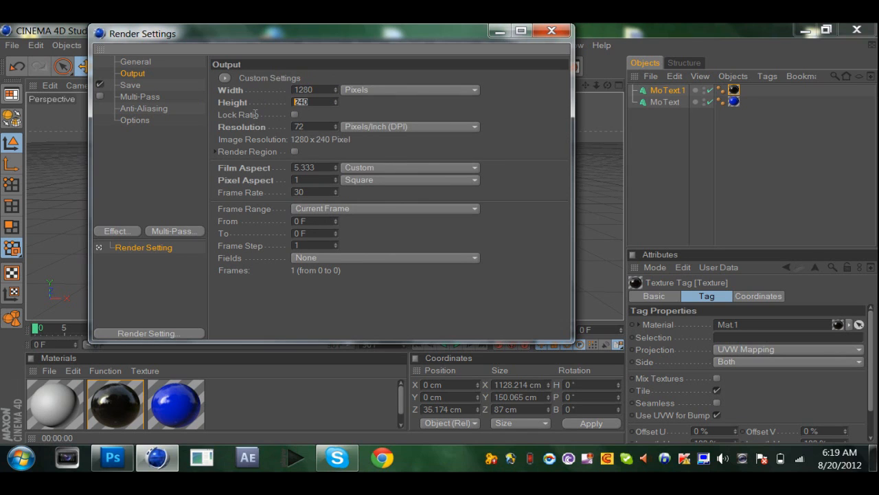
key(BackSpace)
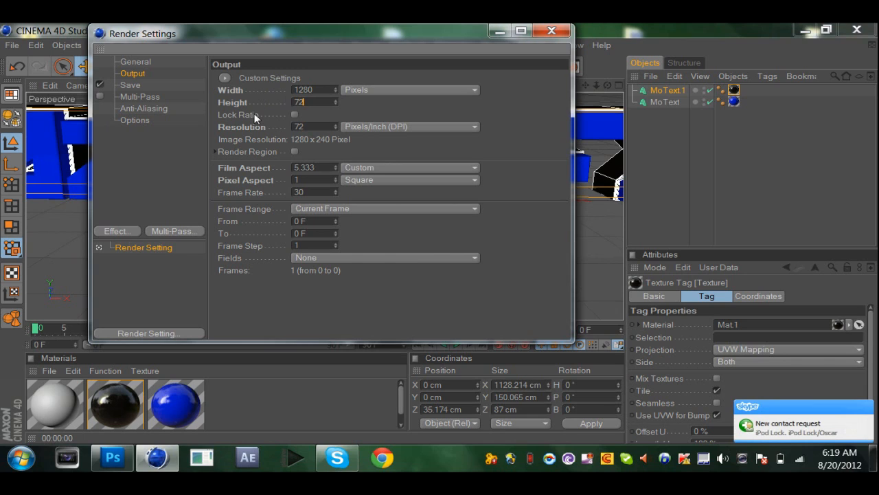
text(720)
key(Return)
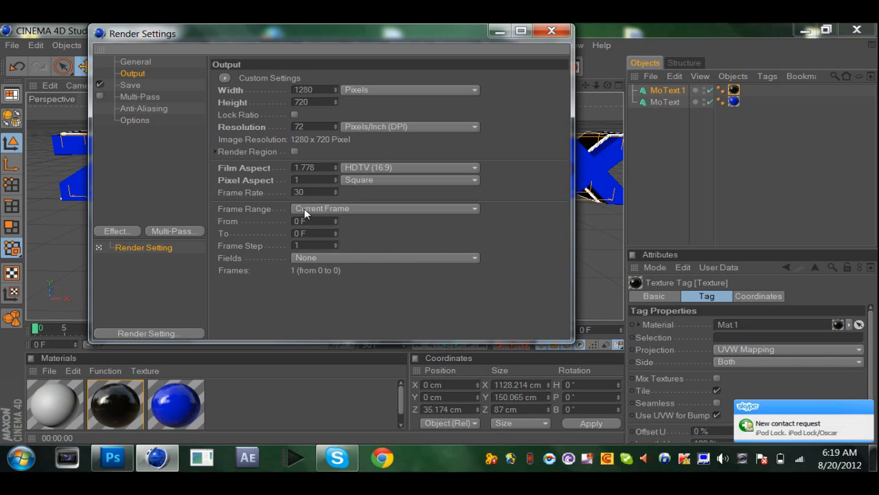
Set the render's save format to PNG with the alpha channel and straight alpha enabled.
click(132, 85)
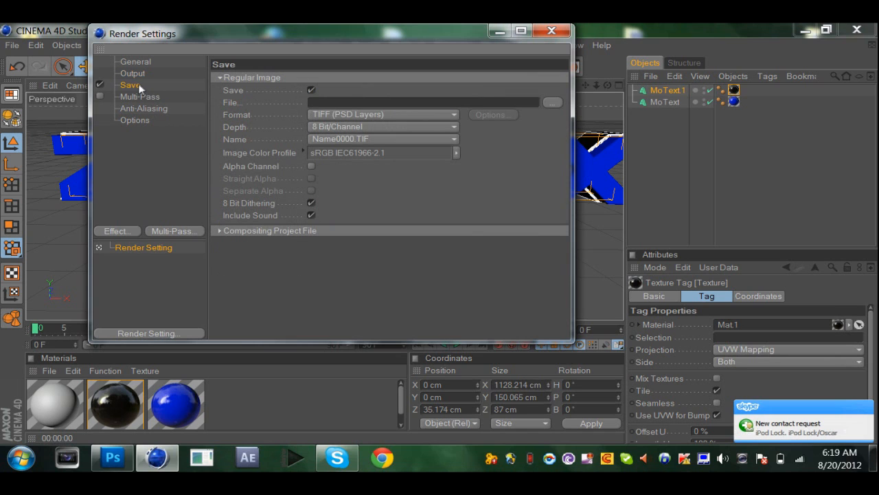
click(340, 114)
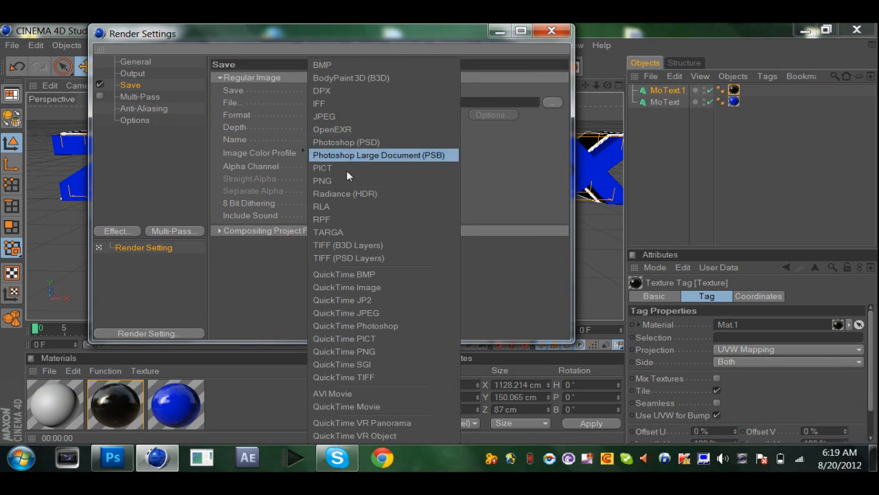
click(348, 181)
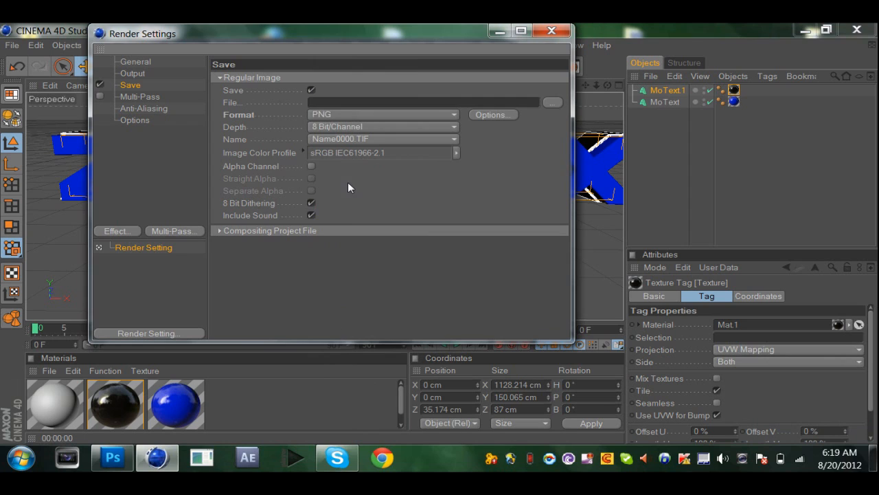
click(313, 167)
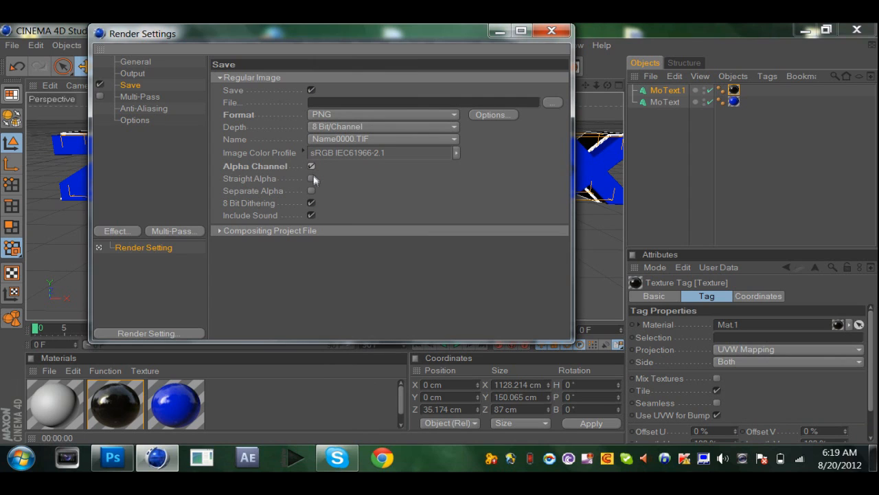
click(312, 178)
Add the Global Illumination effect with GI mode IR (Camera Animation) and a gamma of 2.
click(117, 231)
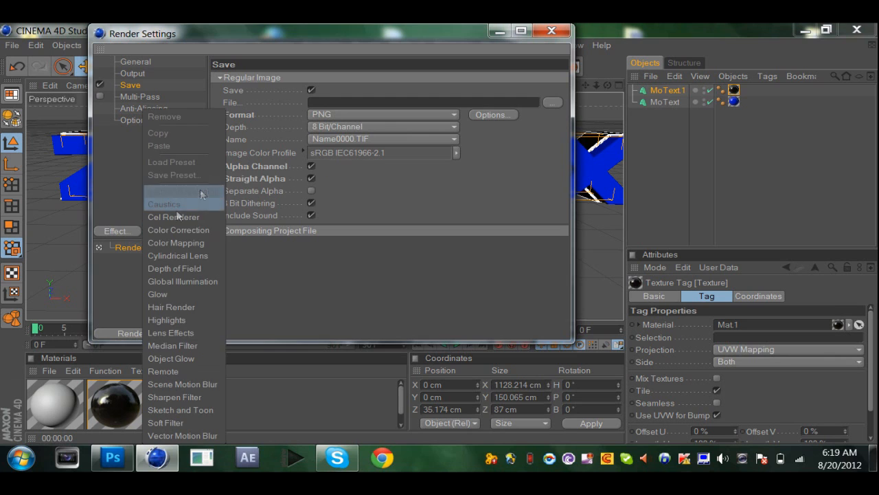
click(180, 281)
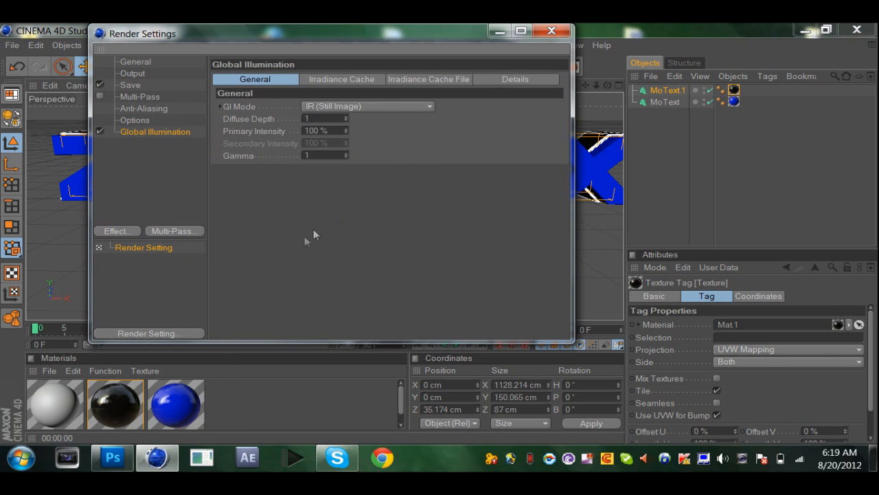
click(316, 110)
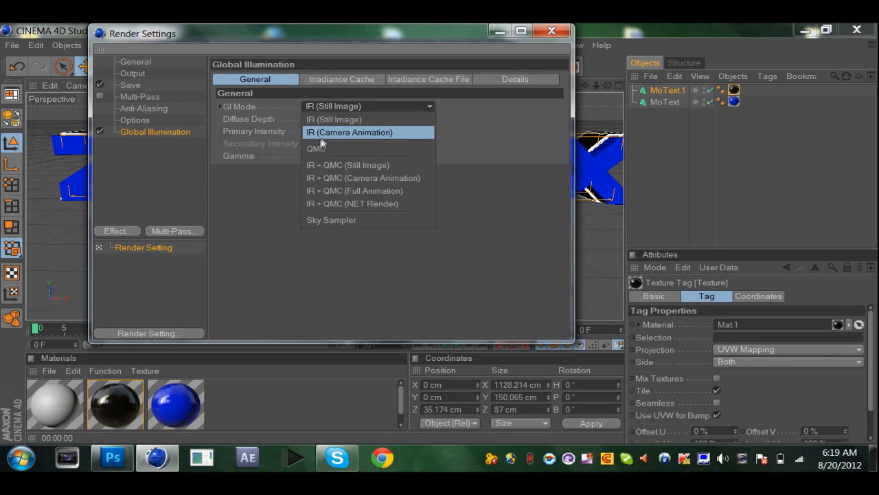
click(322, 132)
click(322, 154)
text(2.2)
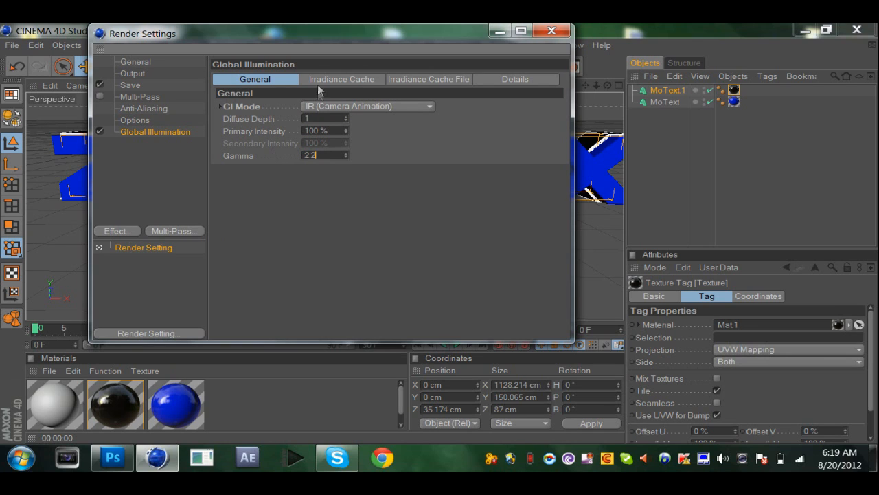
Set the irradiance cache's stochastic samples and record density to Low.
click(316, 80)
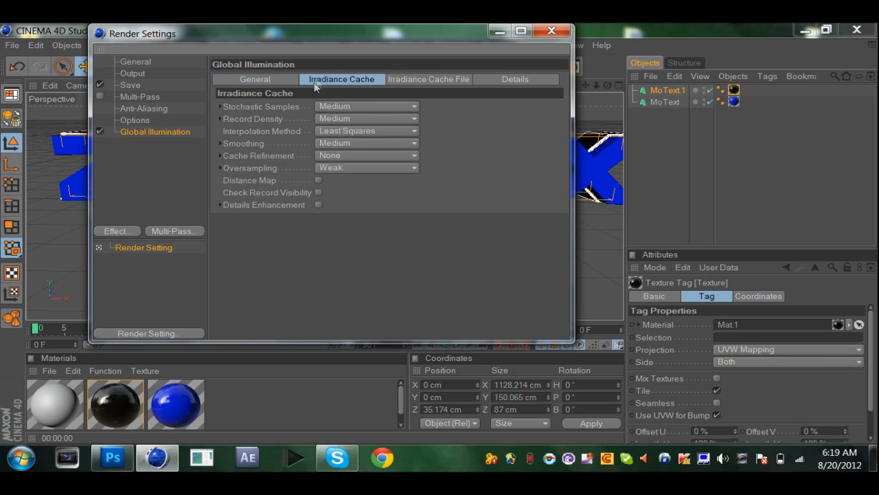
click(331, 107)
click(338, 145)
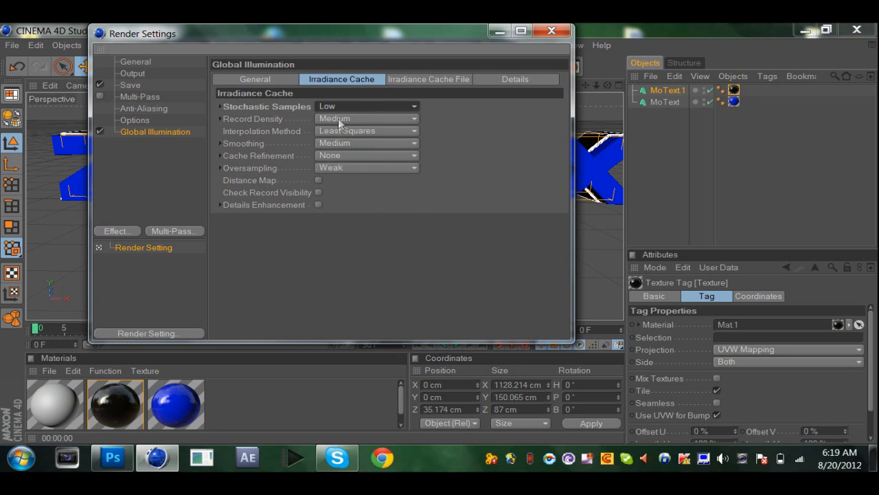
click(338, 121)
click(332, 155)
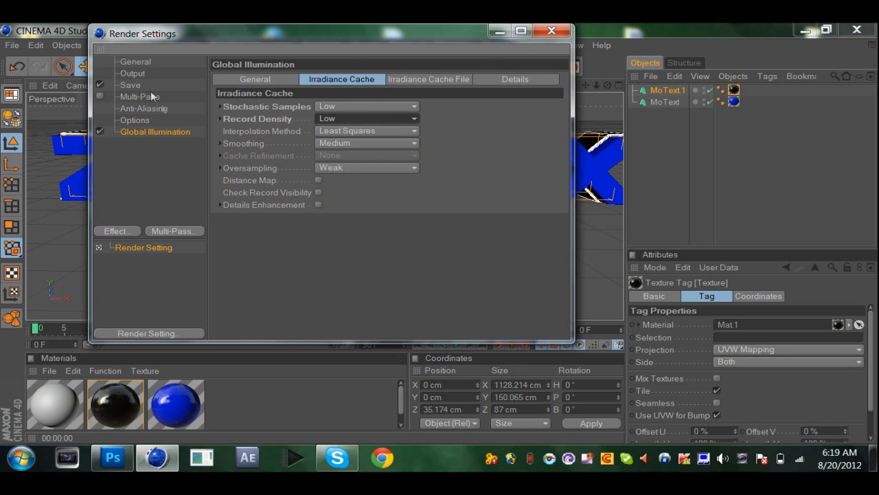
Set the render's save path to a file named tut on the Desktop and close the render settings.
click(127, 74)
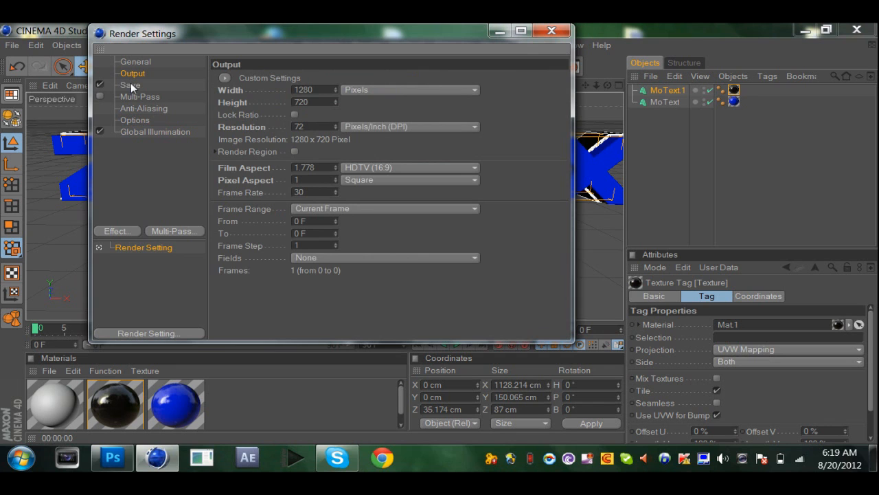
click(131, 85)
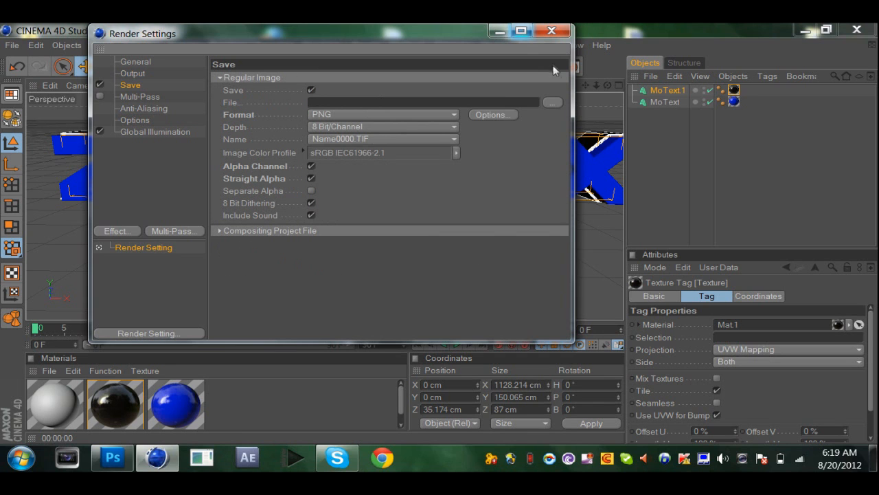
click(552, 102)
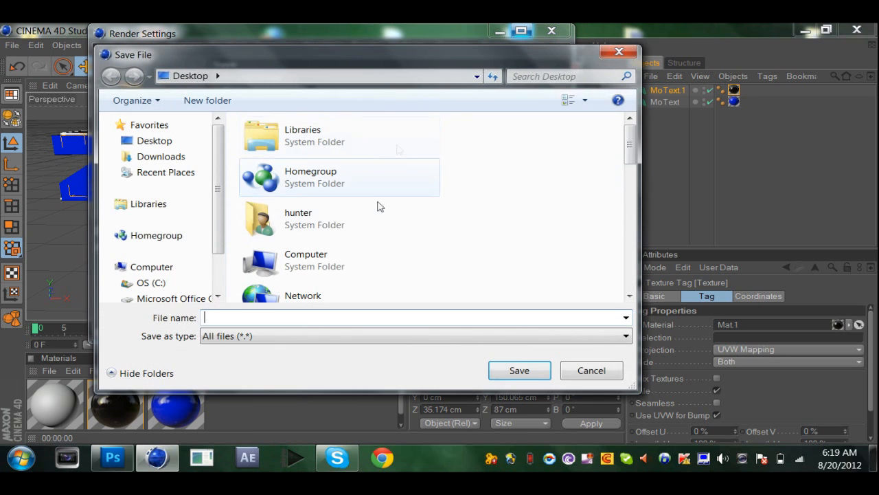
text(tut)
click(190, 140)
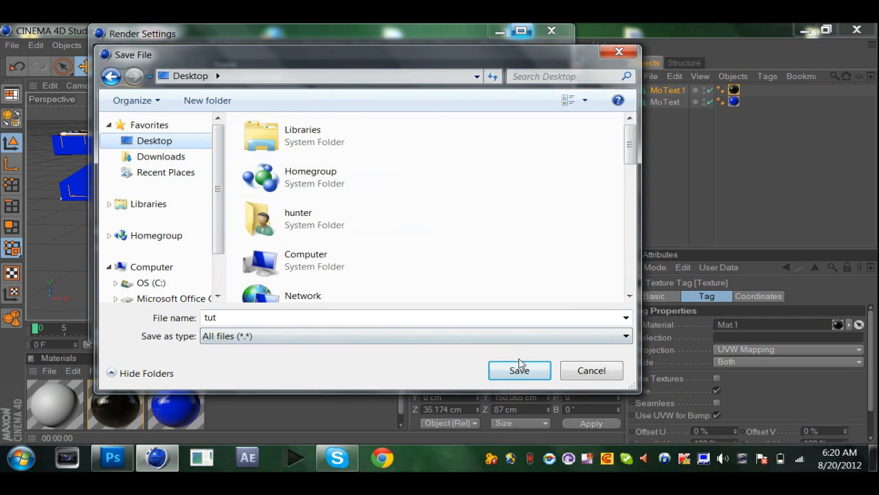
click(520, 369)
click(565, 30)
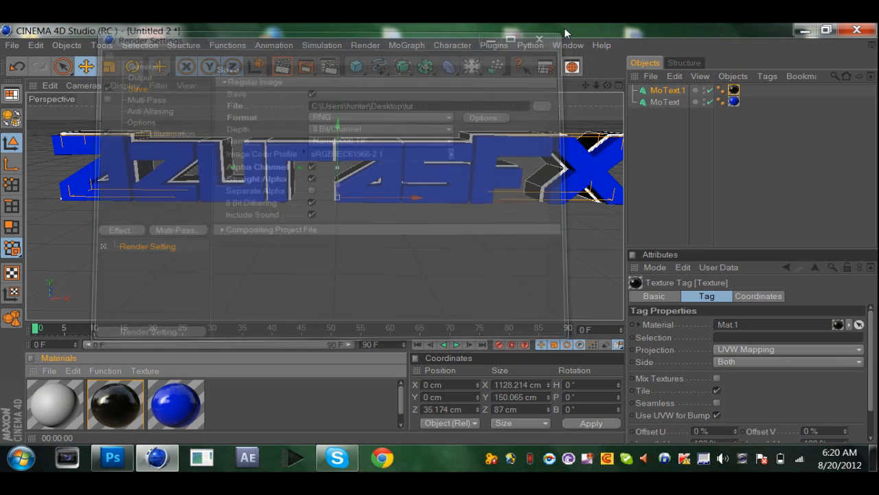
Scale both text objects down together and move them along X to about -23 cm.
ctrl+click(646, 102)
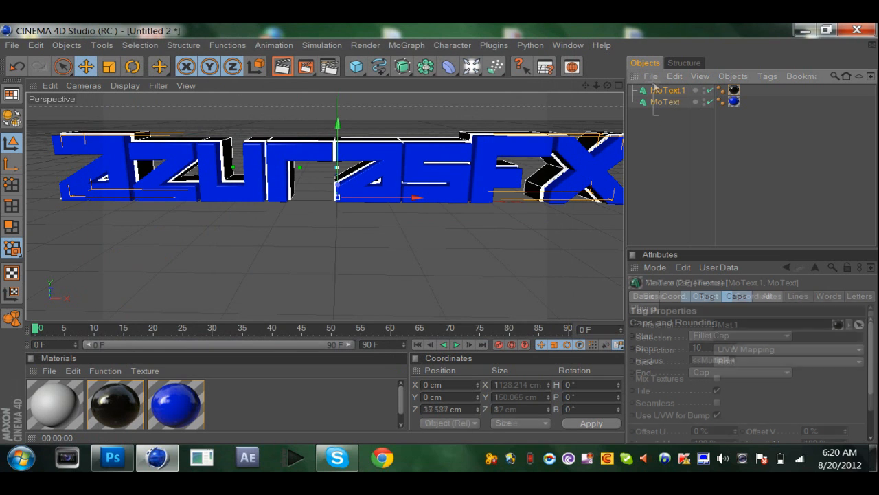
key(t)
drag(536, 240, 443, 241)
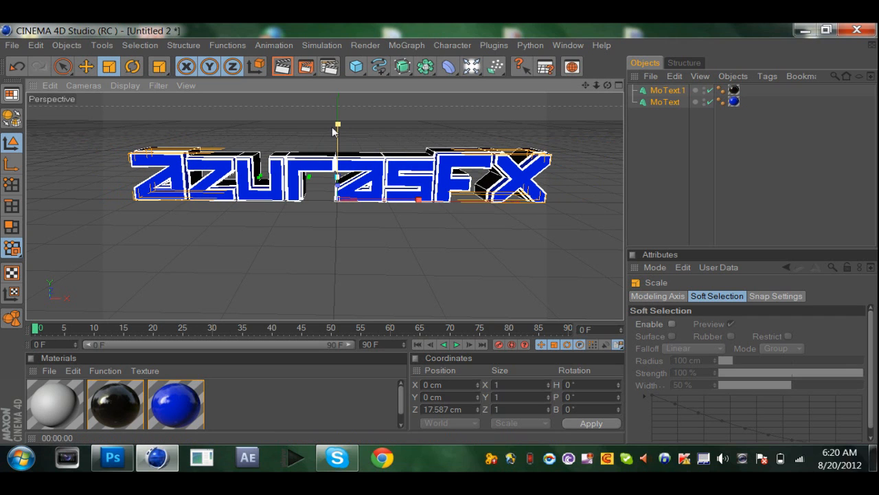
key(e)
drag(413, 199, 402, 199)
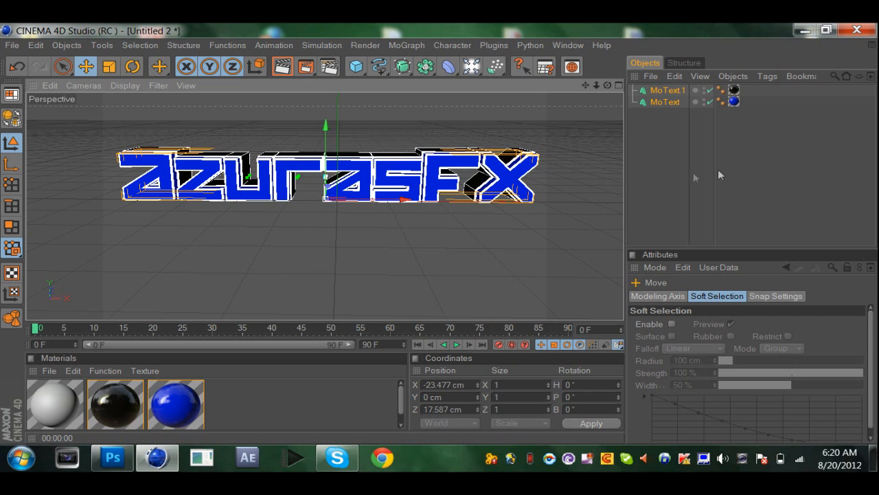
click(762, 176)
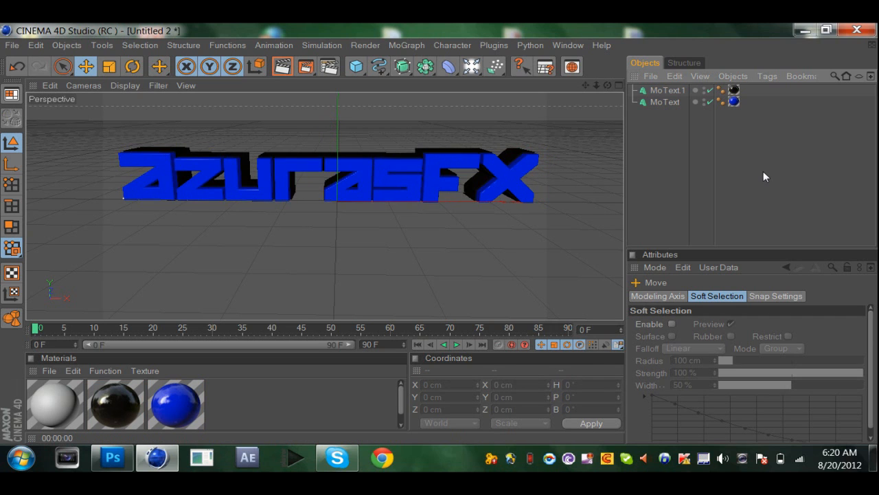
Add a plane primitive to the scene, discarding the cube inserted by mistake.
click(357, 66)
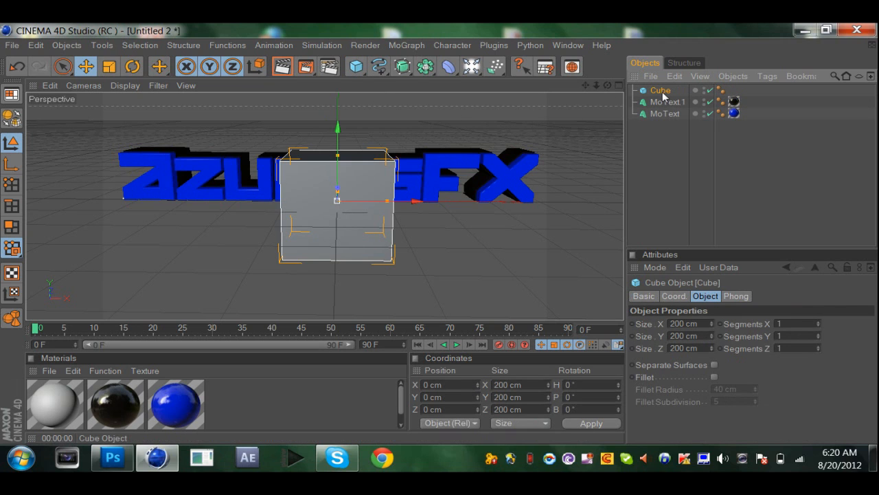
key(Delete)
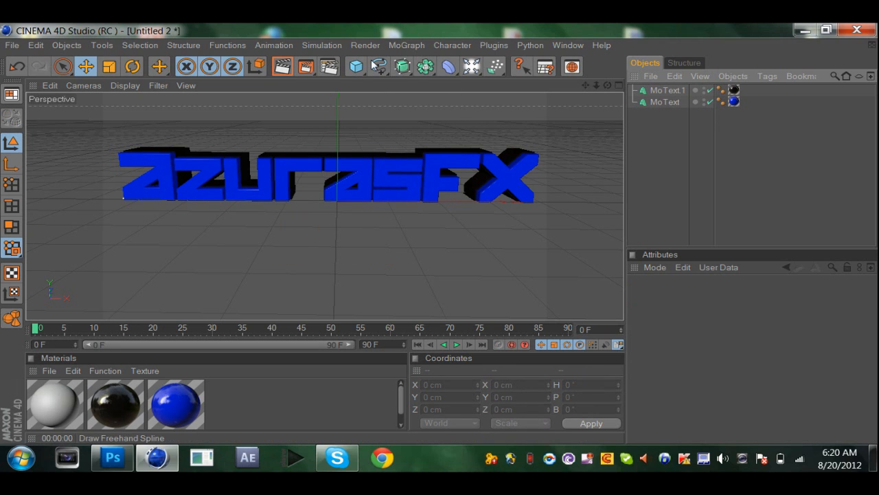
click(357, 67)
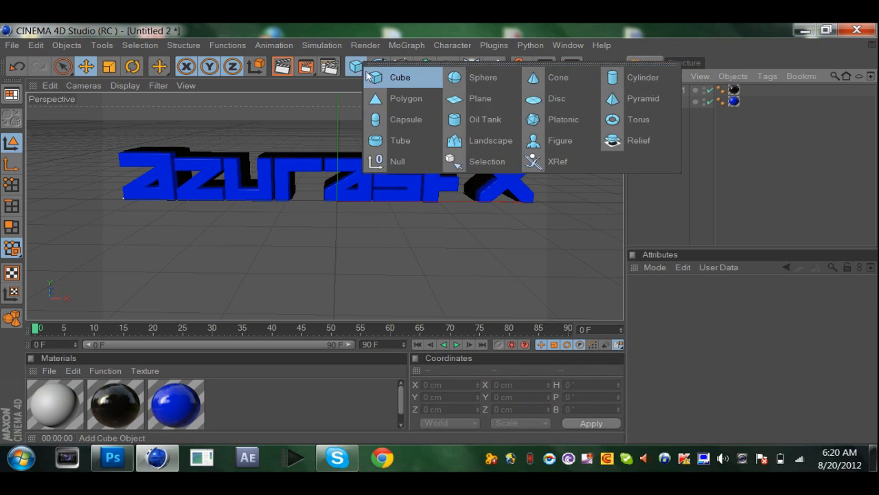
click(474, 98)
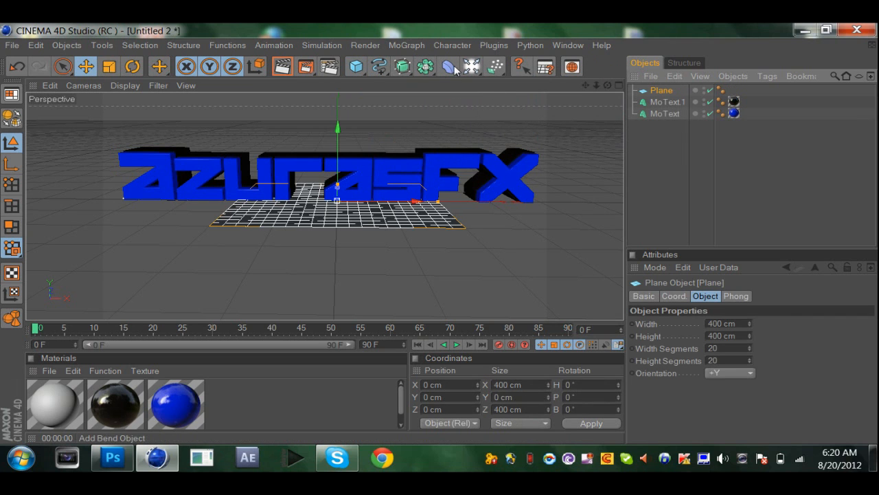
Add a MoGraph Cloner and make the plane its child.
click(406, 45)
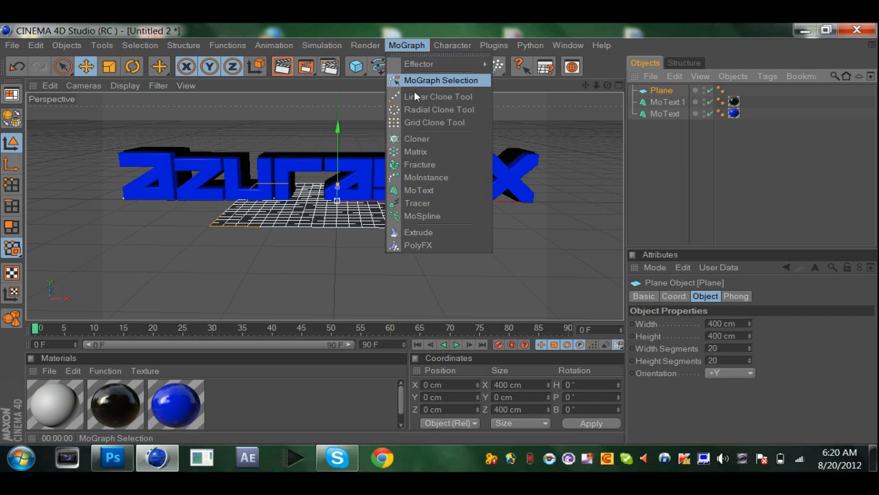
click(417, 138)
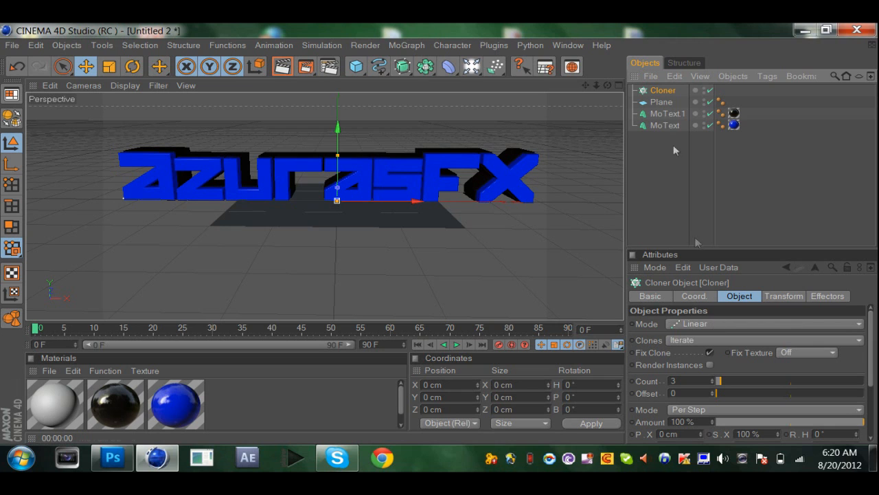
drag(669, 103, 663, 91)
click(663, 90)
Set the cloner's mode to Grid Array with counts of 4, 1 and 4.
click(727, 323)
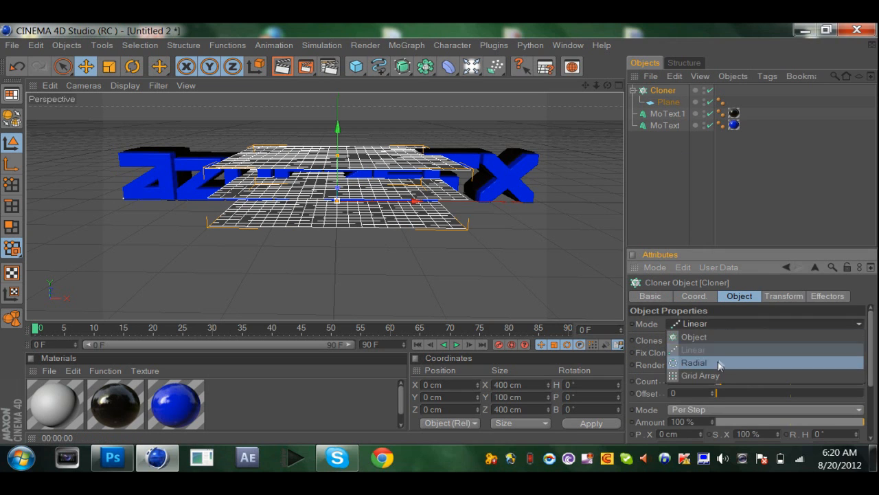
click(708, 373)
drag(693, 380, 597, 377)
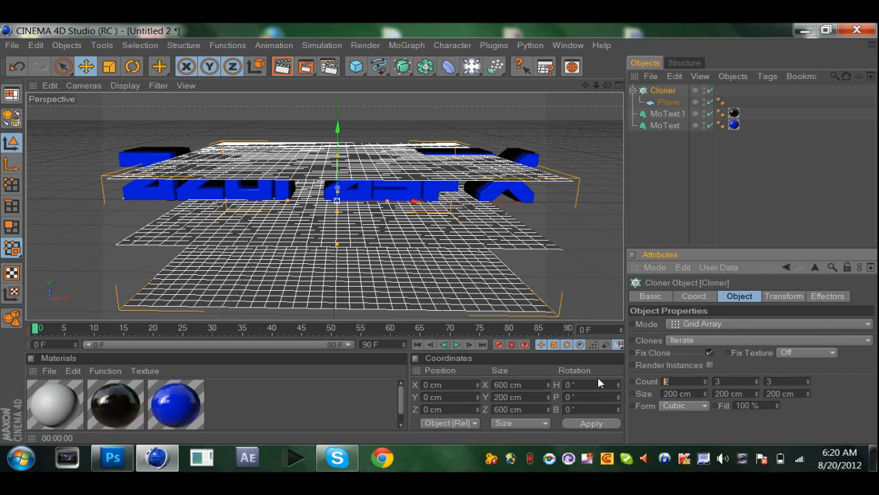
text(4)
key(Tab)
text(1)
key(Tab)
text(4)
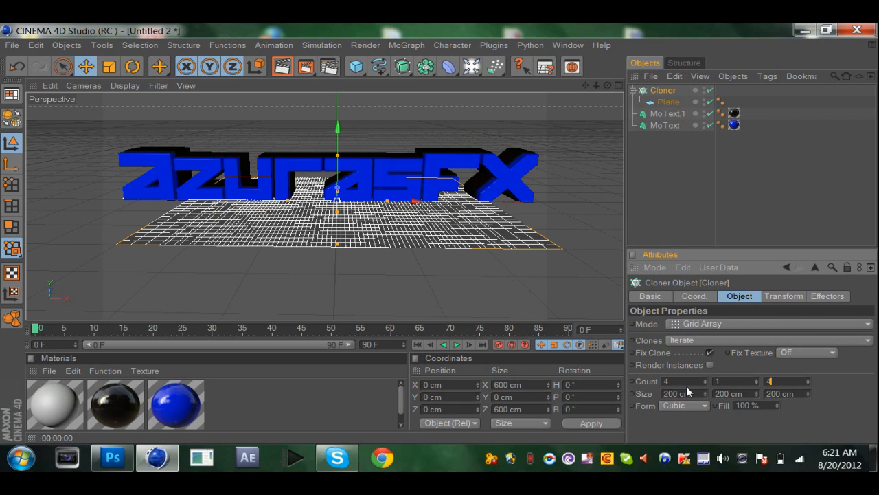
Set the grid array's X and Z sizes to 1500 cm.
key(Tab)
key(BackSpace)
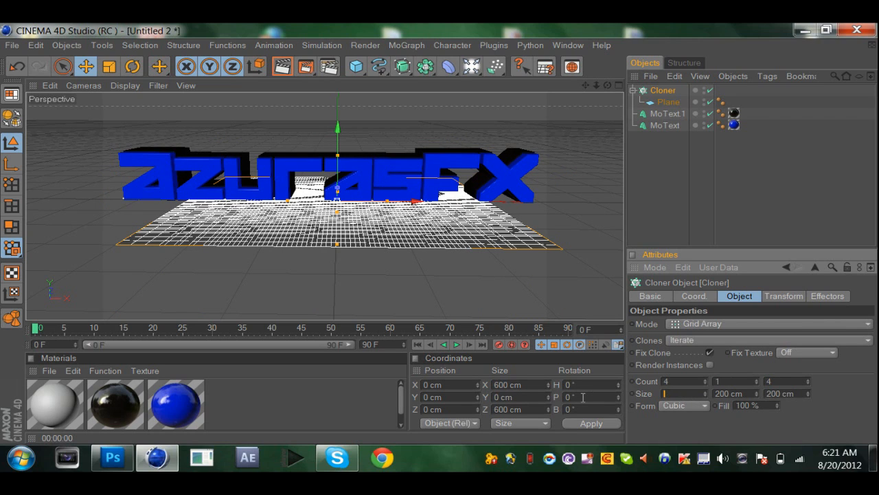
double_click(793, 393)
key(BackSpace)
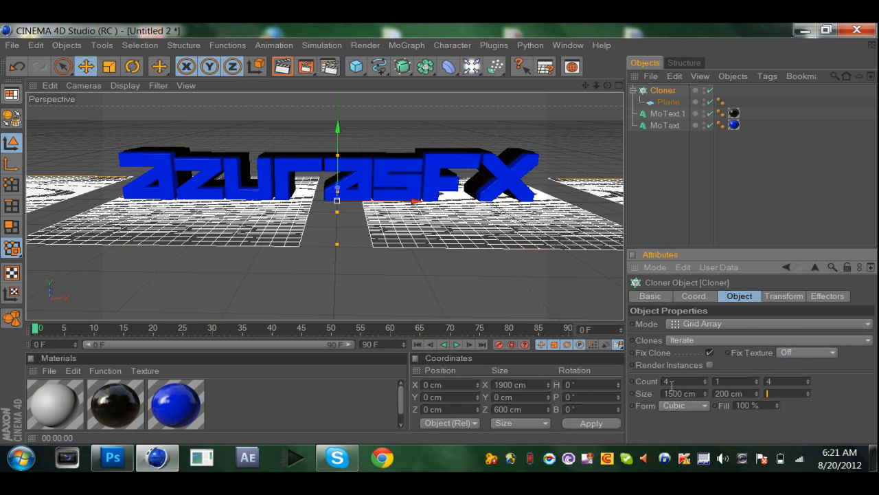
text(1500)
key(Return)
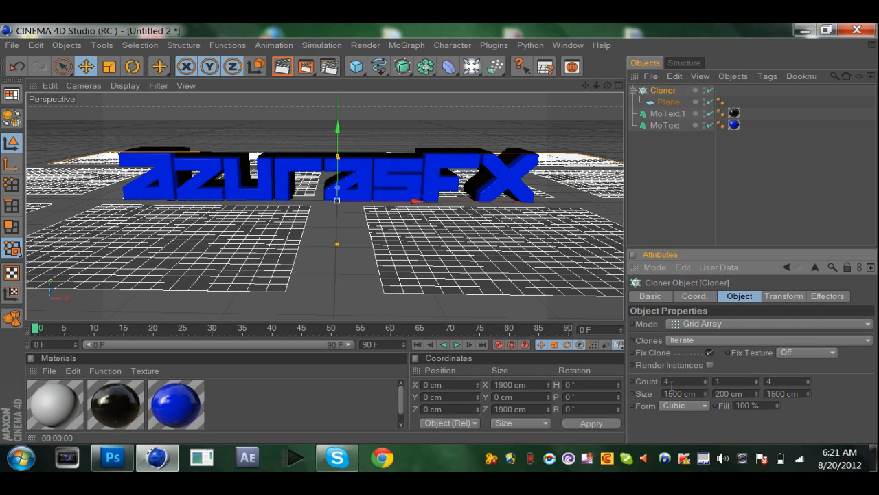
Turn the grey material into a white luminous one by disabling its color and specular channels and enabling luminance.
double_click(69, 409)
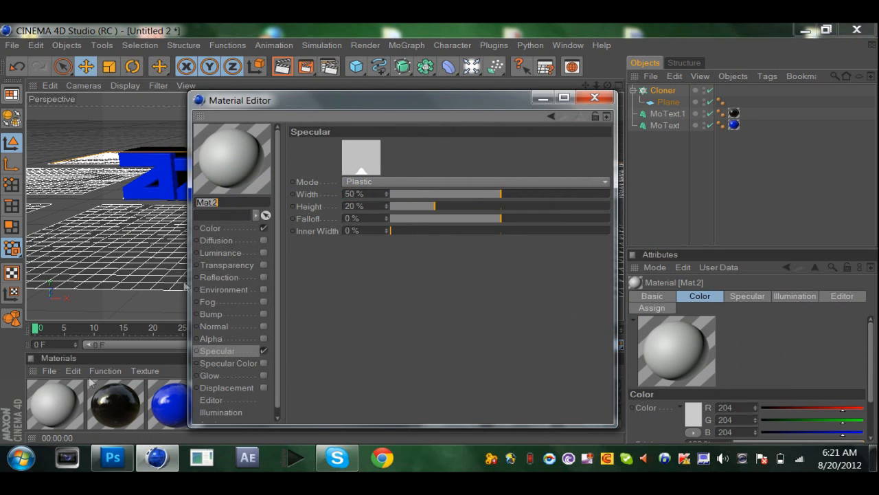
click(263, 228)
click(264, 351)
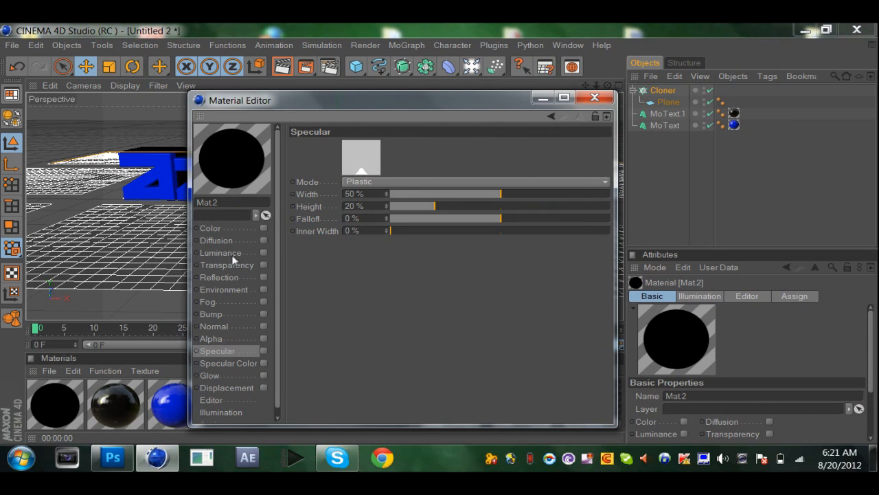
click(263, 253)
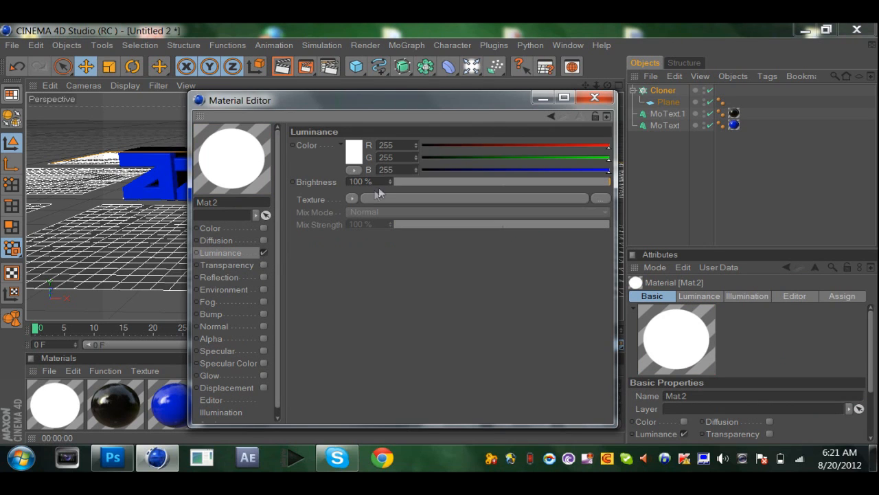
drag(357, 185, 211, 203)
key(Return)
click(603, 95)
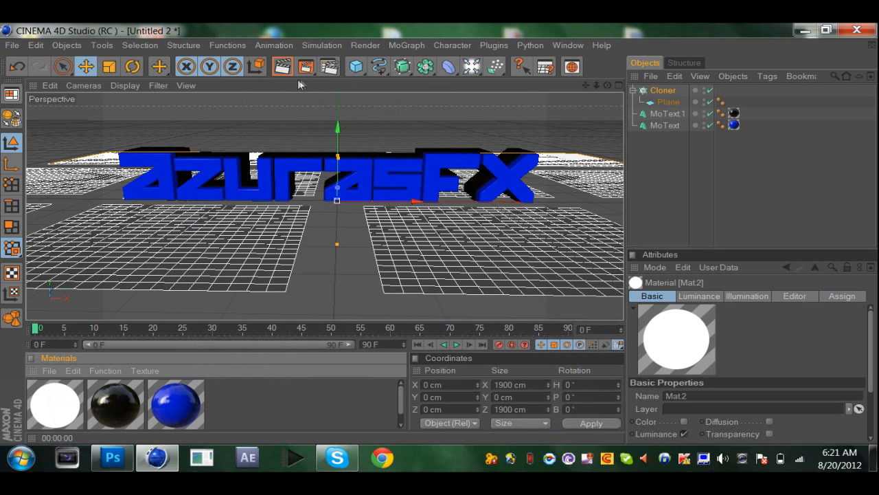
Test-render the view and apply the white luminous material to the plane inside the Cloner.
click(283, 66)
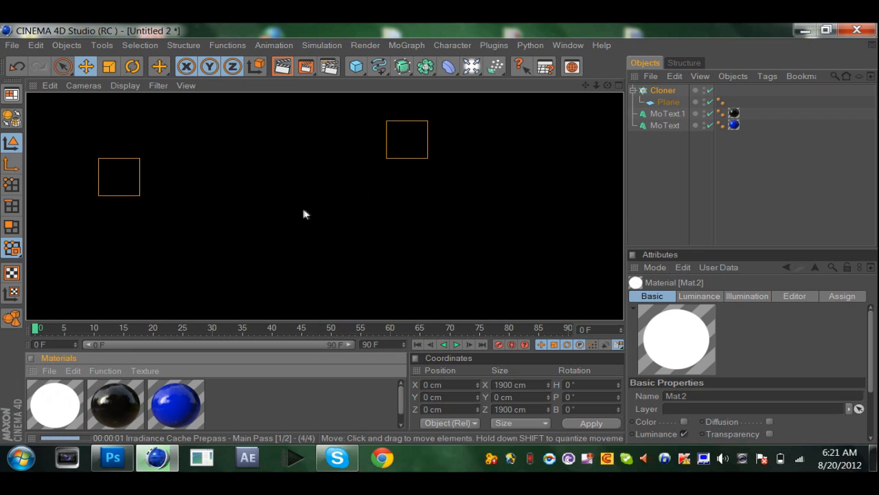
click(325, 191)
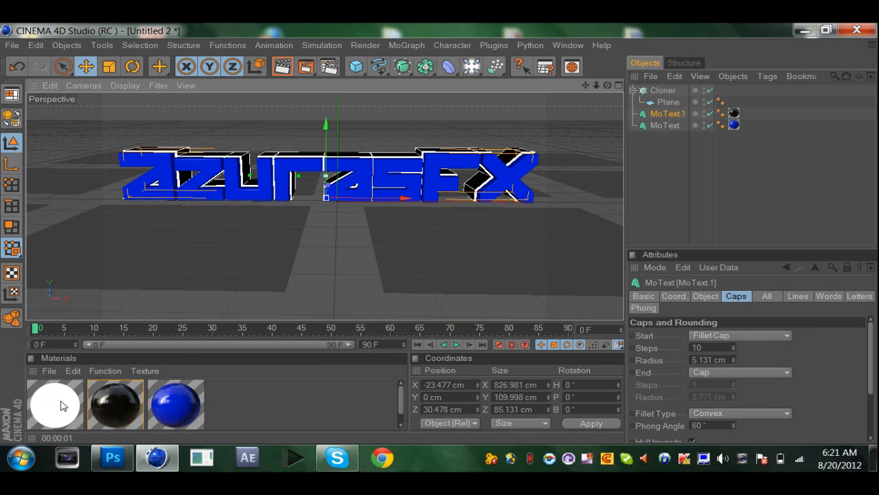
drag(60, 405, 500, 219)
drag(651, 113, 666, 102)
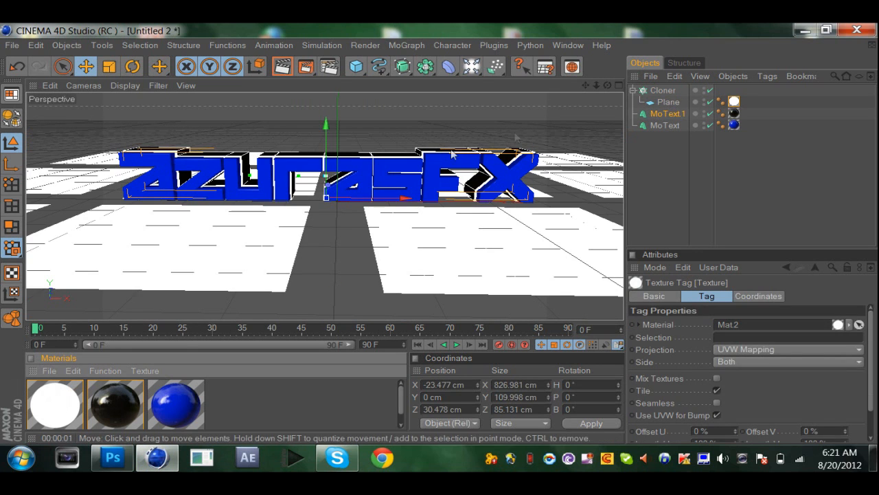
mouse_move(323, 172)
mouse_down()
mouse_move(323, 112)
mouse_move(323, 172)
mouse_up()
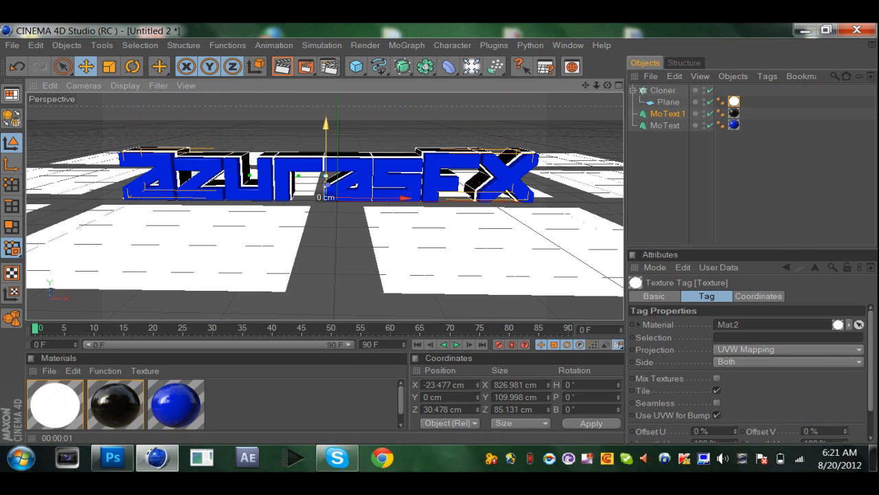
click(721, 166)
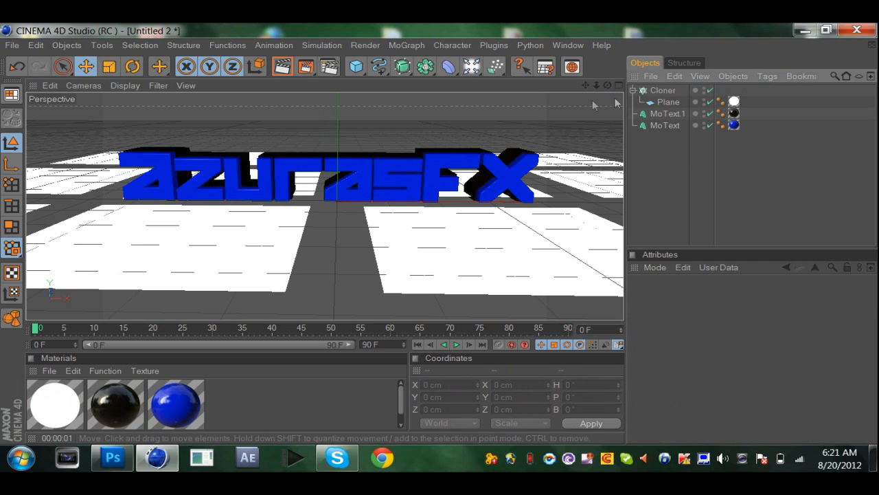
Copy the blue text's Z position of 4.696 cm to the black text copy.
mouse_move(608, 85)
mouse_down()
mouse_move(625, 91)
mouse_move(615, 96)
mouse_move(612, 88)
mouse_up()
click(661, 125)
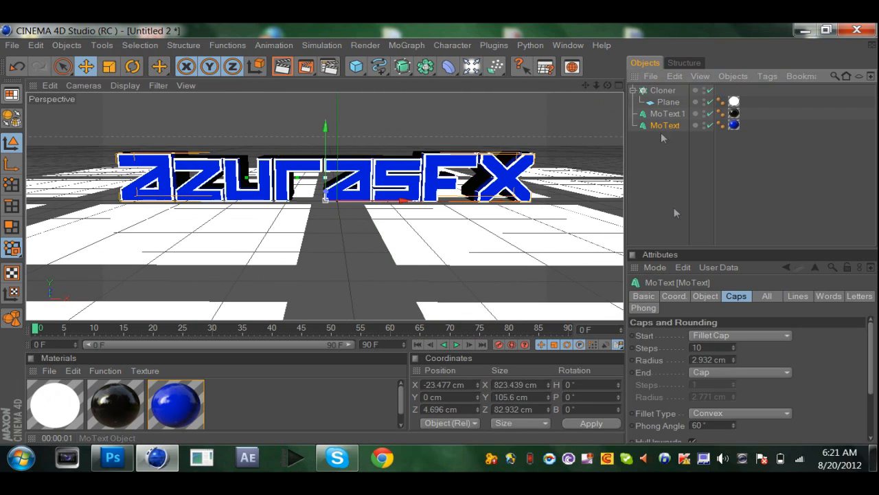
click(674, 296)
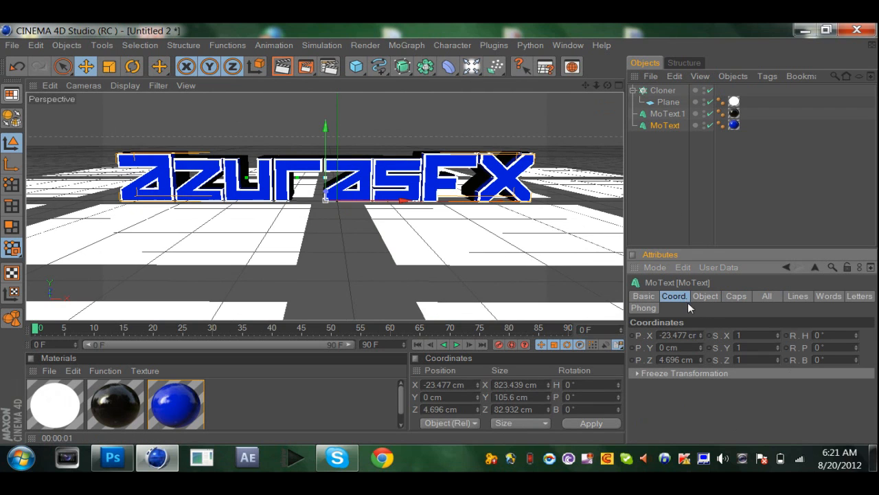
click(673, 114)
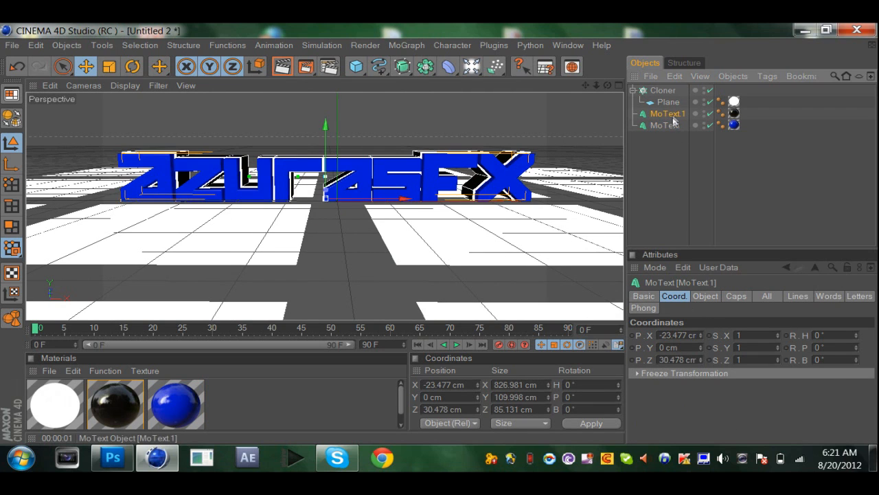
click(661, 126)
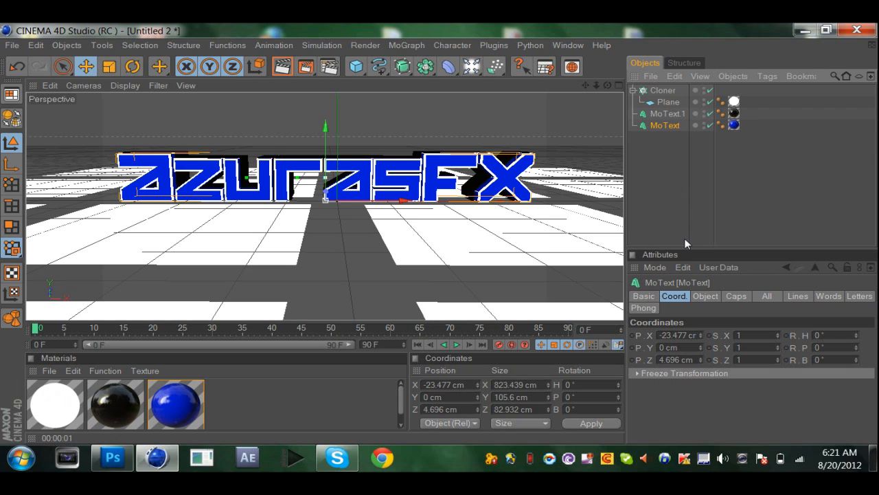
click(681, 359)
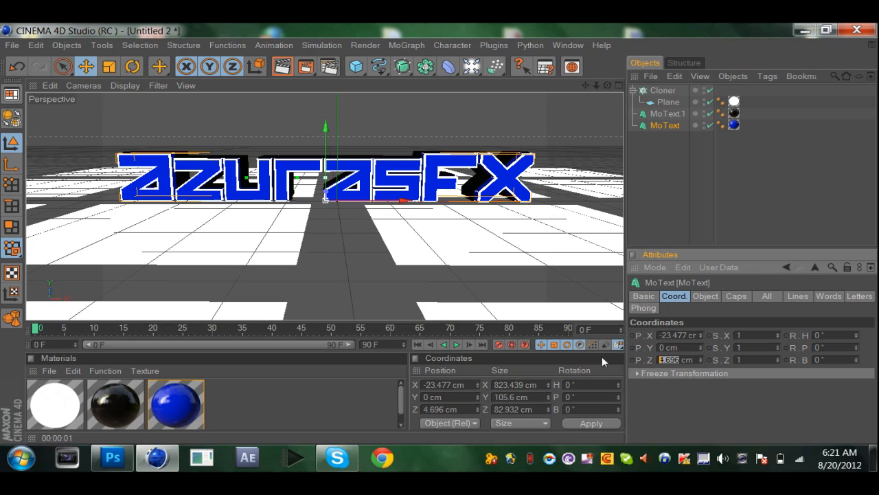
right_click(664, 357)
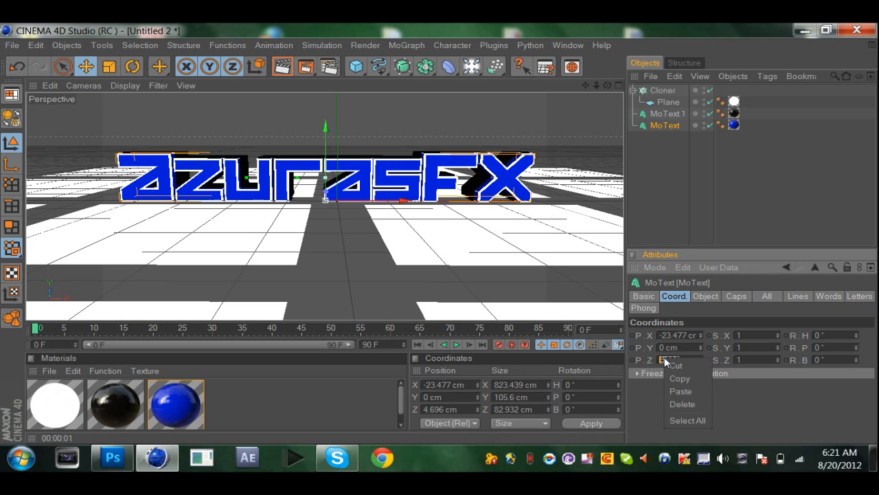
click(677, 377)
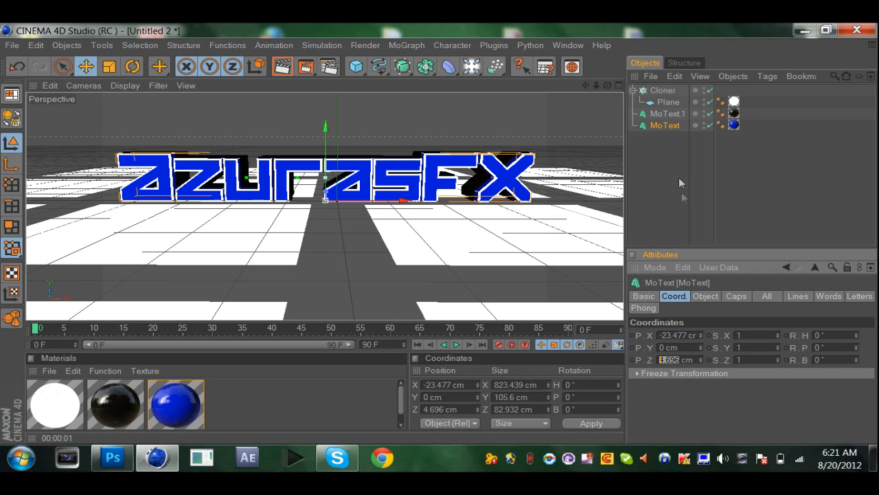
click(668, 114)
double_click(687, 360)
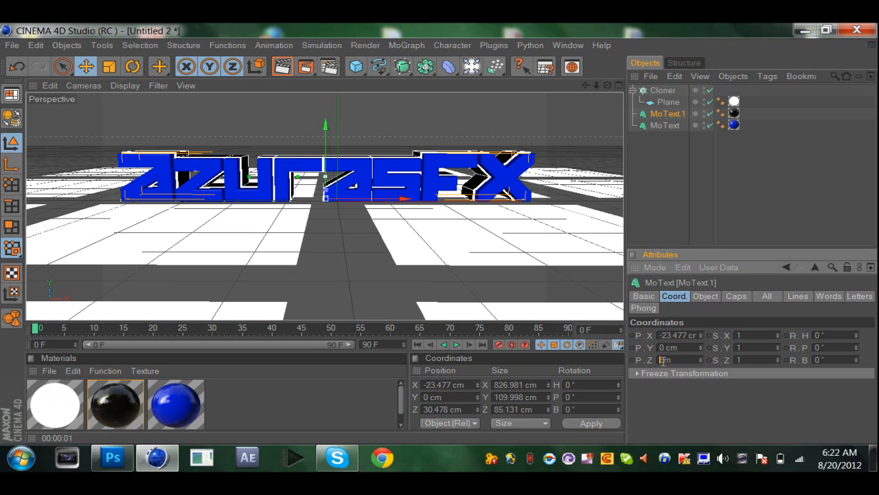
right_click(662, 359)
click(678, 393)
key(Return)
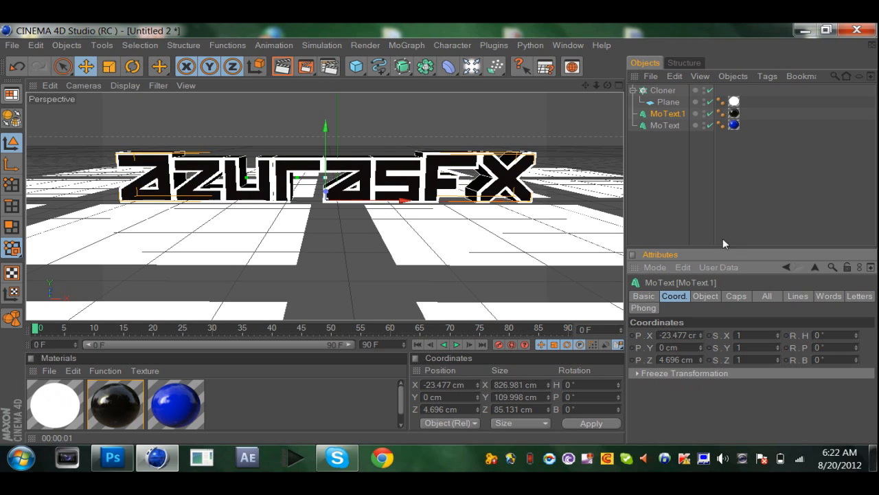
Move the black text copy back along the Z axis to about 25.2 cm, behind the blue text.
drag(607, 86, 606, 89)
drag(339, 184, 341, 180)
drag(607, 86, 608, 87)
Raise the Cloner above the text along the Y axis to about 357 cm.
click(669, 92)
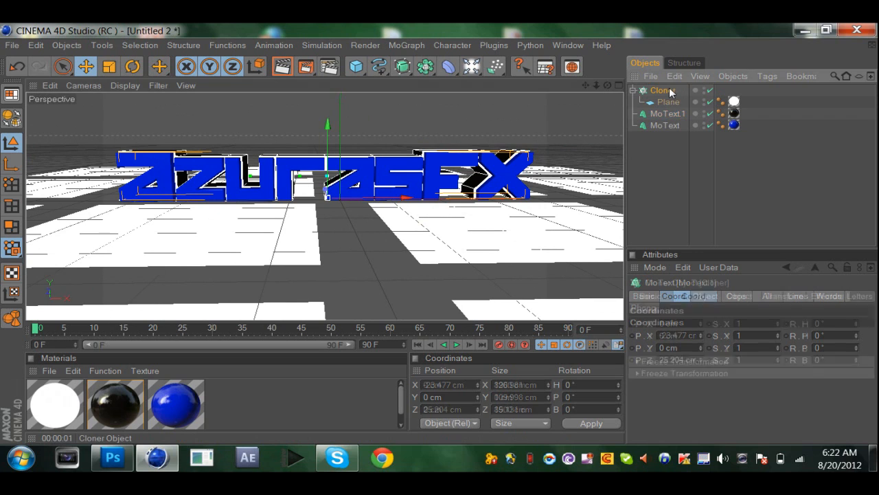
drag(341, 126, 341, 17)
drag(608, 85, 597, 88)
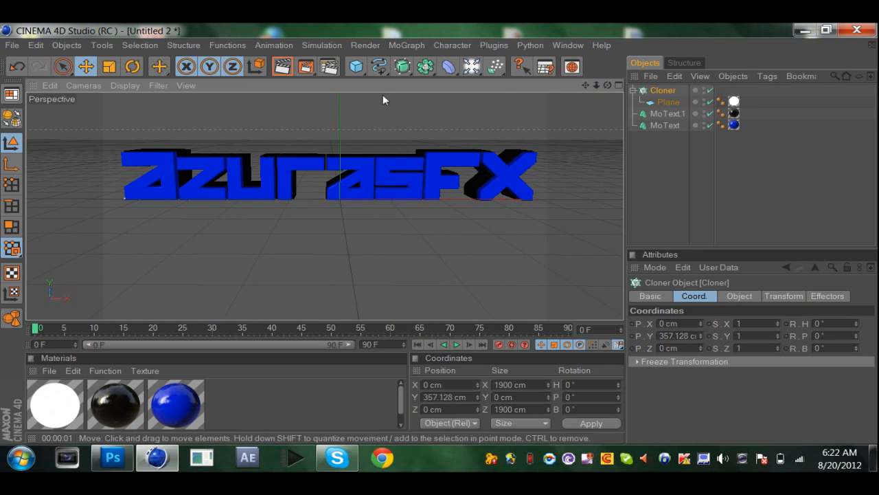
Preview the lit text in the viewport, render the final image to the Picture Viewer and minimize that window.
click(283, 66)
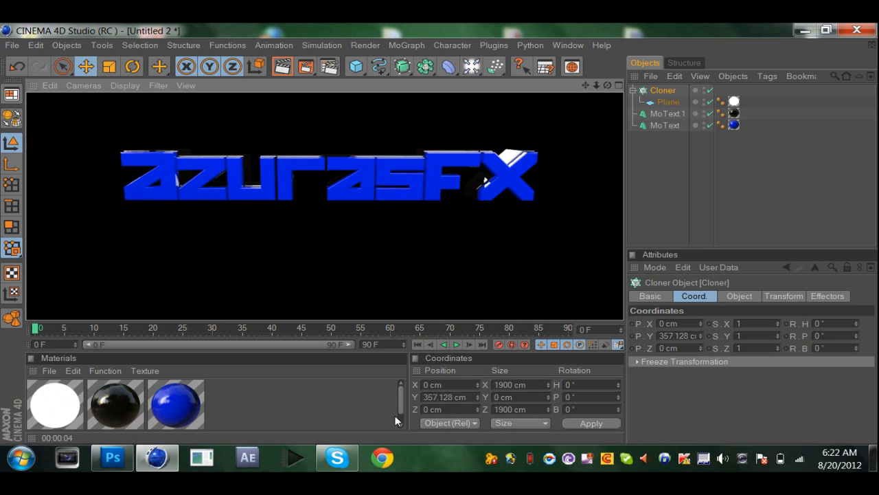
click(310, 407)
click(304, 68)
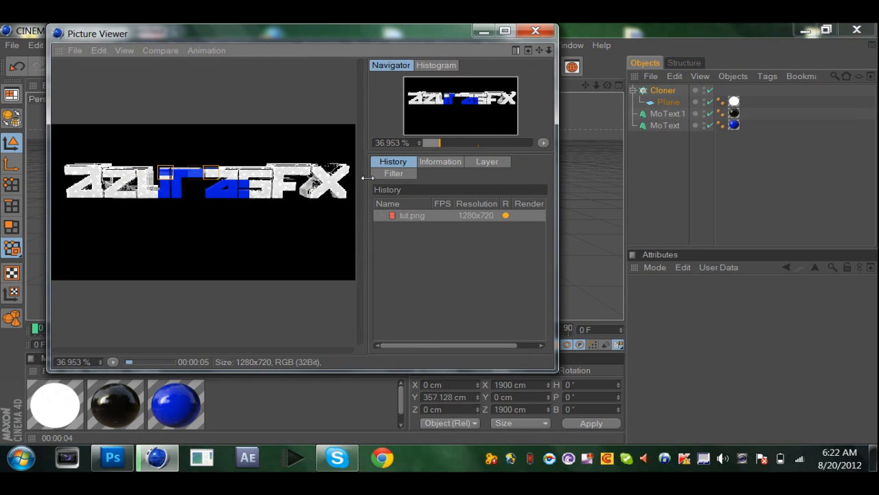
click(484, 31)
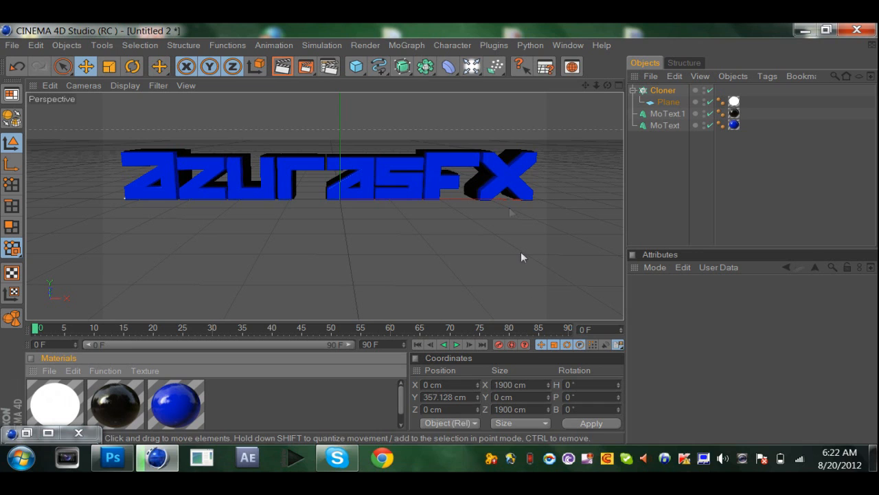
right_click(585, 457)
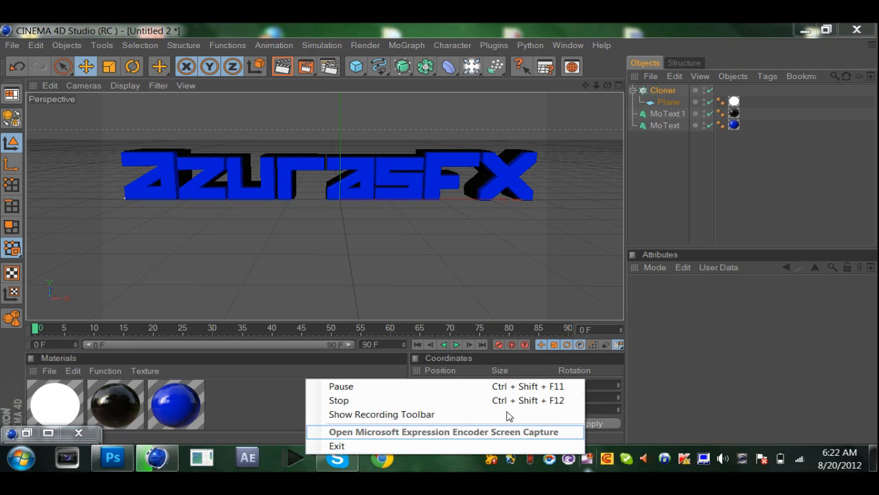
click(461, 387)
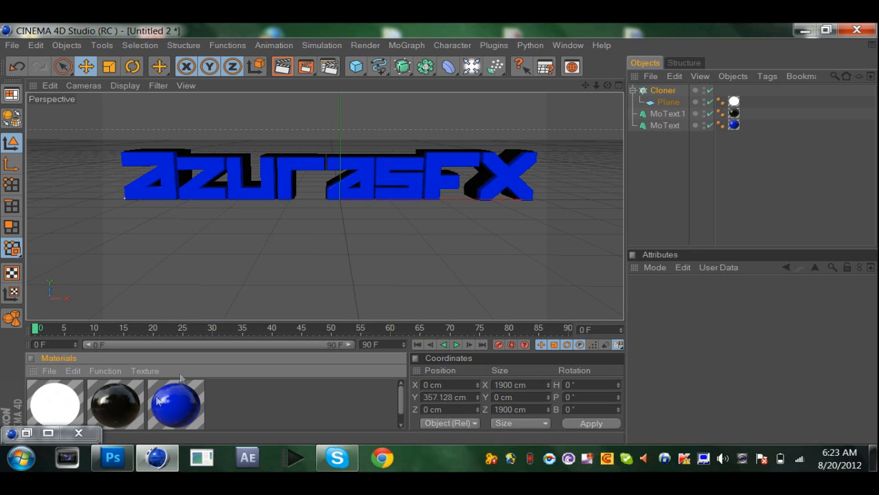
Switch to Photoshop and close the logojd.png, atmosphere.png and Green abstract.jpg documents.
click(117, 453)
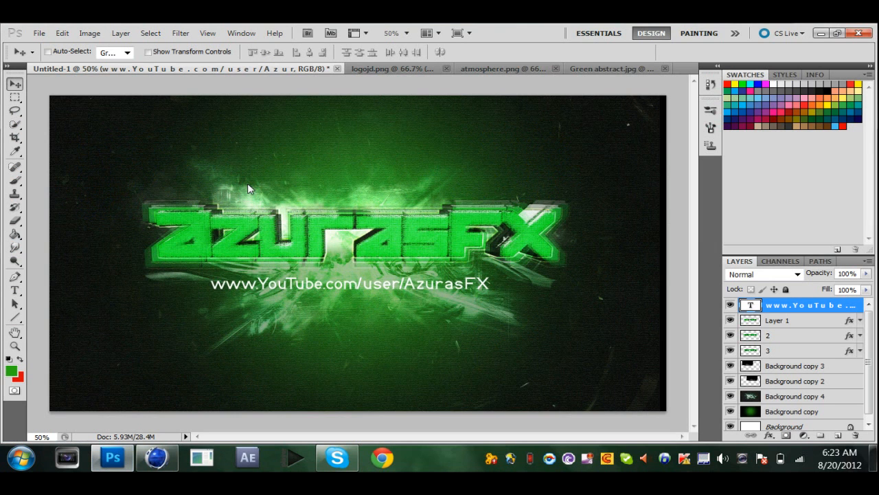
click(447, 70)
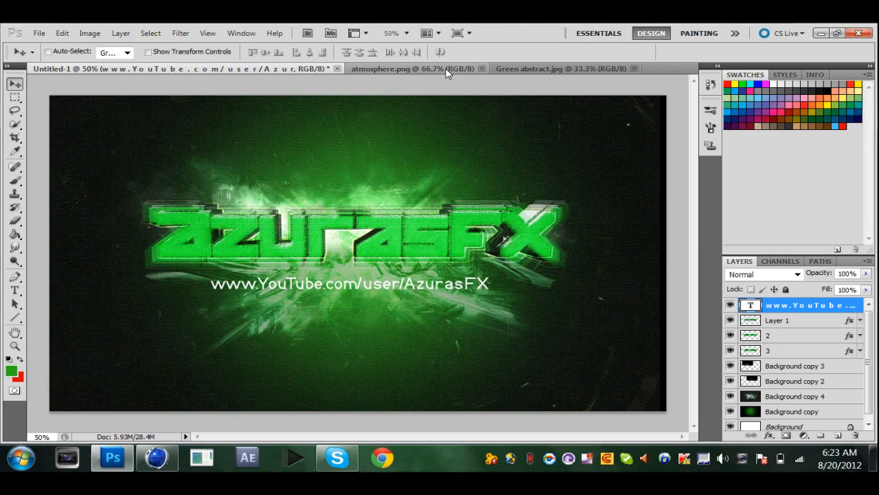
click(479, 68)
click(489, 68)
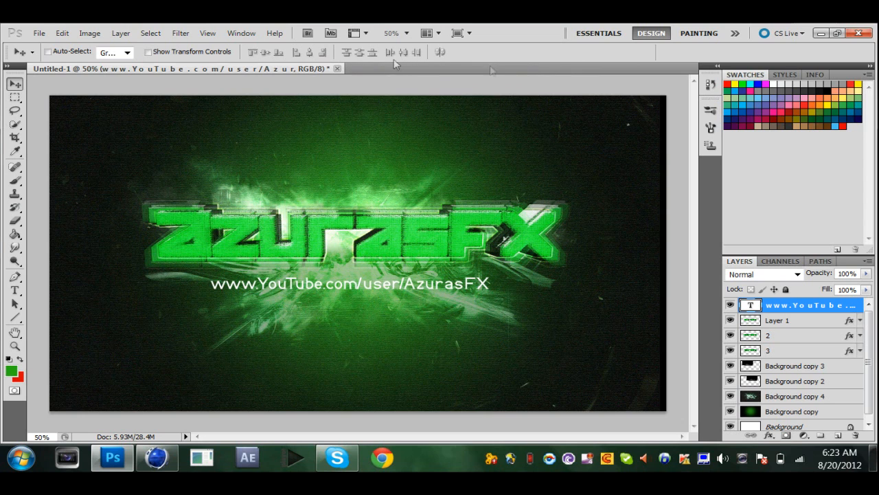
Create a new 1920 x 1080 pixel RGB document at 72 pixels/inch with a white background.
click(39, 33)
click(75, 32)
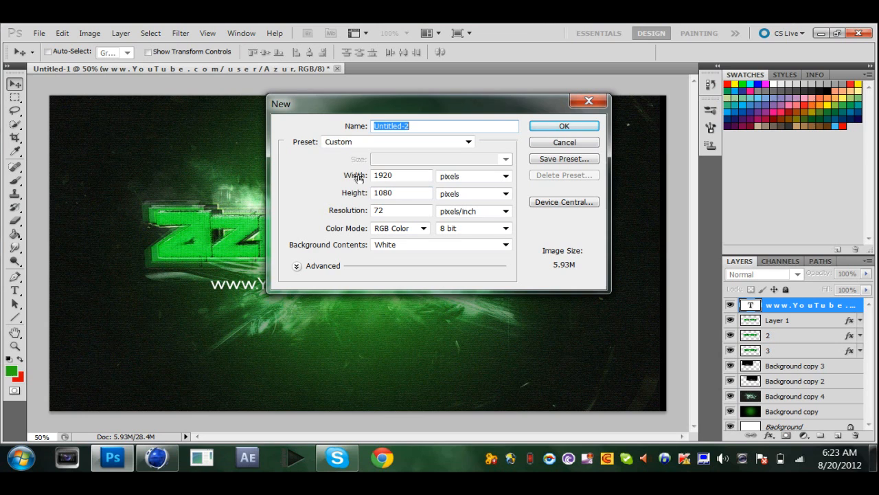
click(563, 128)
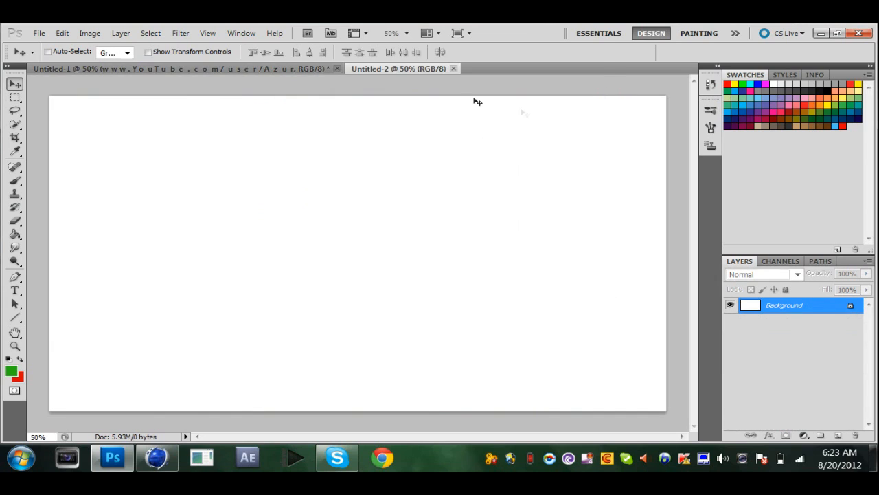
click(40, 33)
click(76, 44)
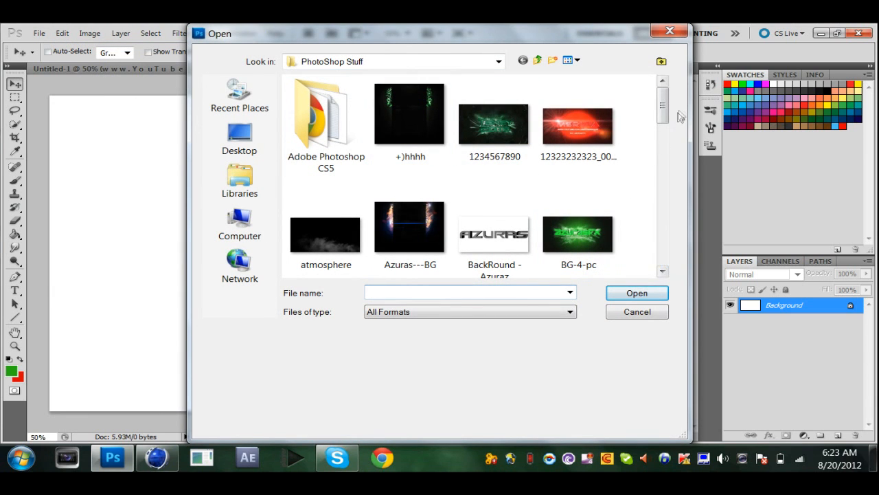
drag(670, 110, 656, 227)
click(670, 31)
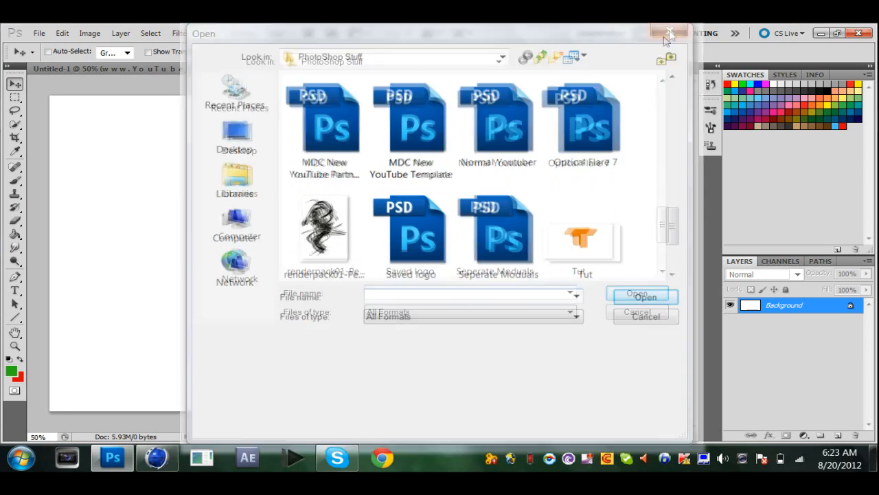
Check the finished tut.png render in CINEMA 4D's Picture Viewer and return to Photoshop.
click(164, 462)
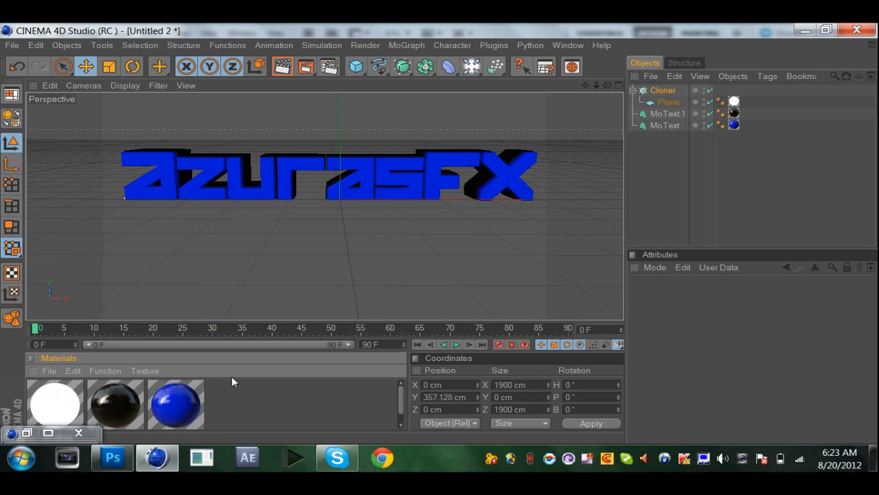
click(26, 432)
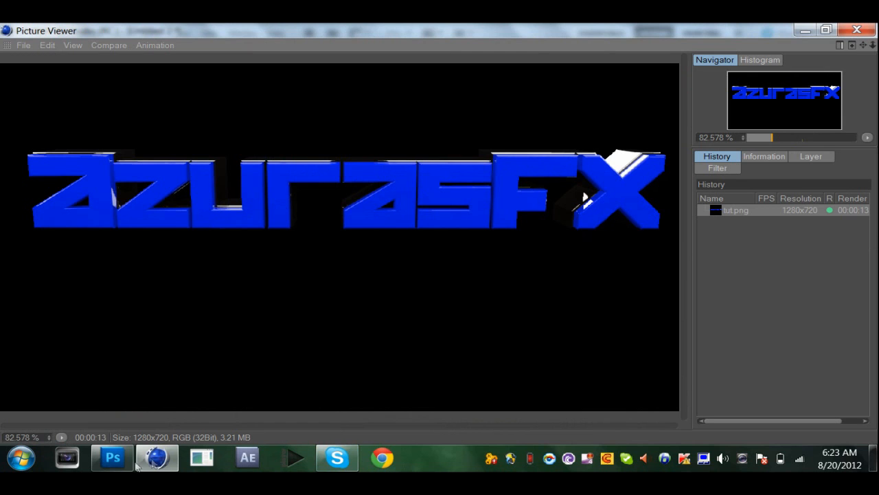
click(114, 459)
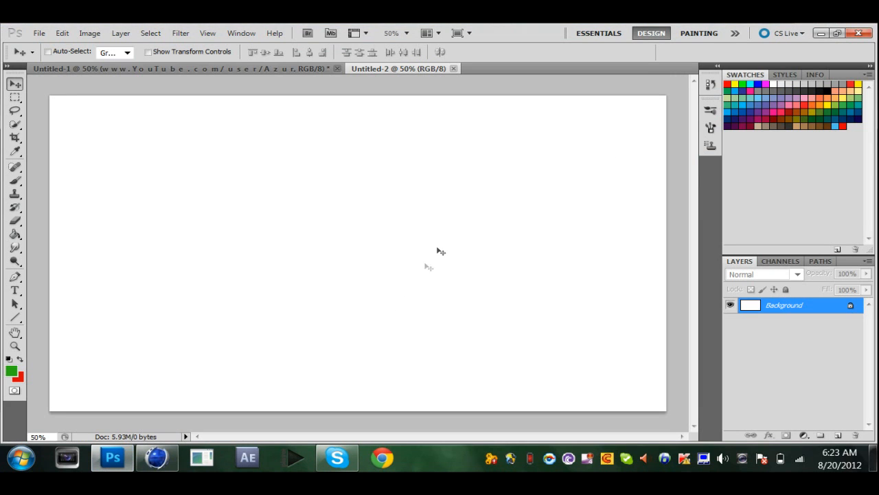
key(ctrl+o)
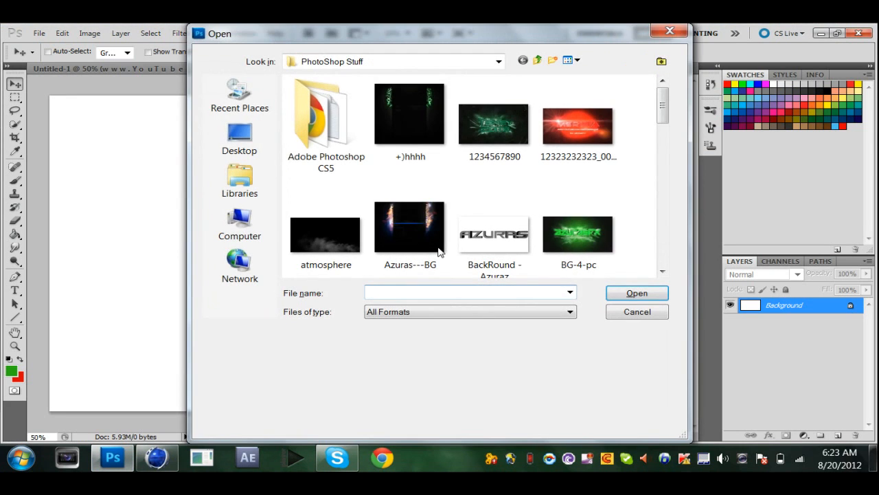
click(273, 134)
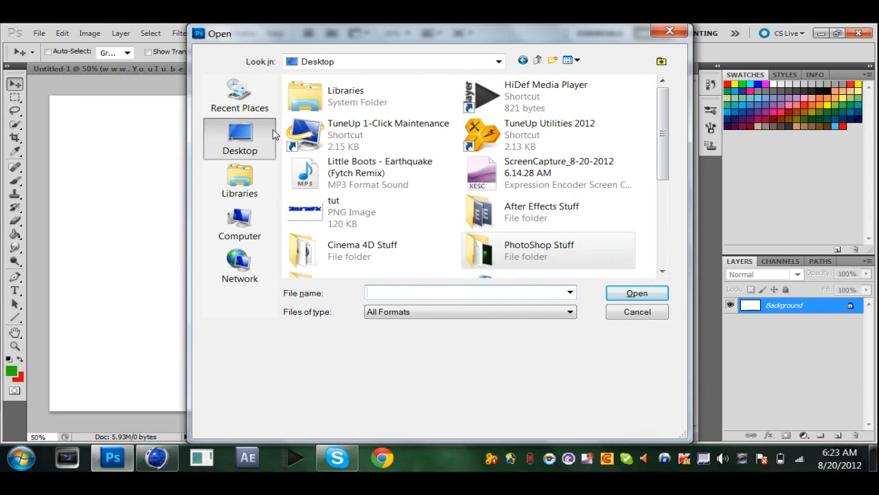
drag(659, 118, 661, 204)
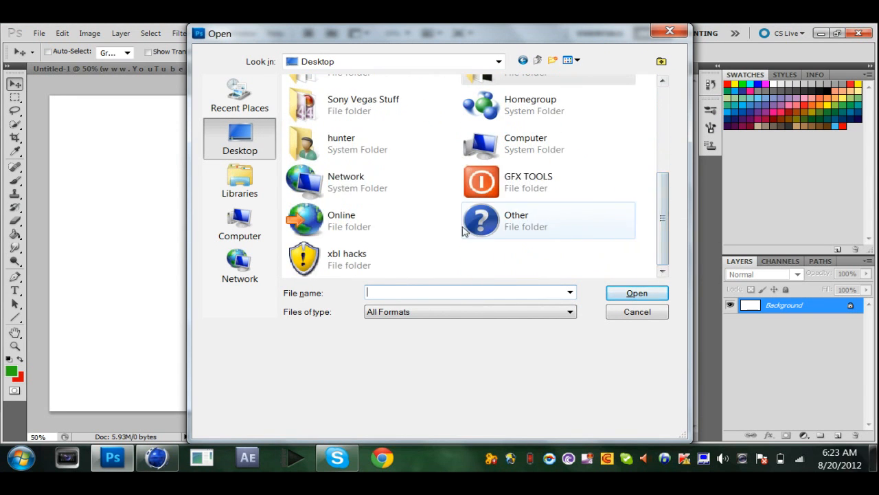
double_click(362, 139)
double_click(373, 110)
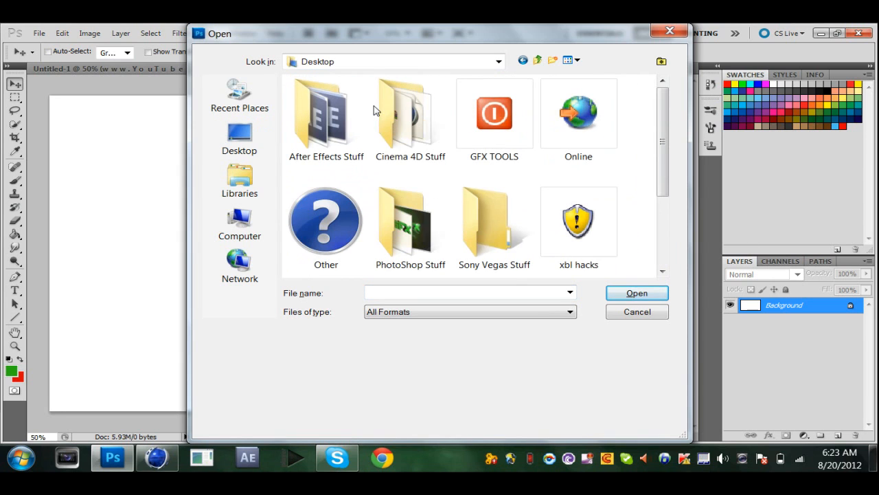
mouse_move(662, 141)
mouse_down()
mouse_move(663, 215)
mouse_move(662, 152)
mouse_up()
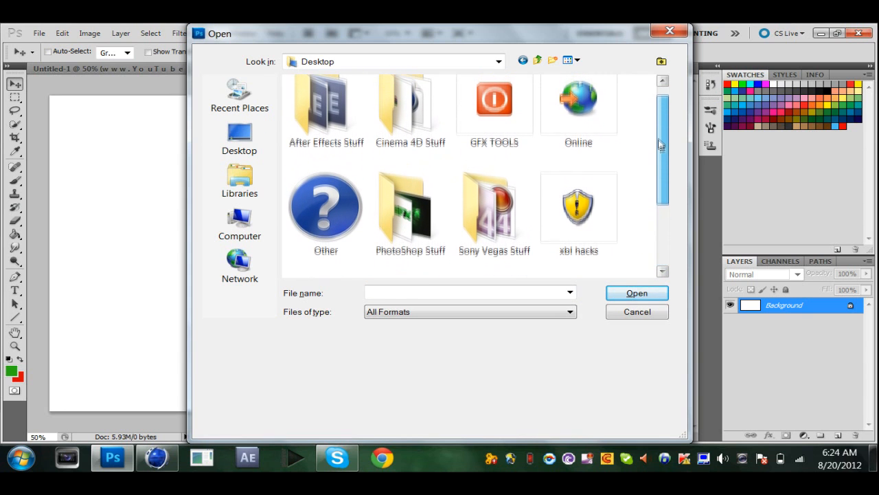
click(669, 30)
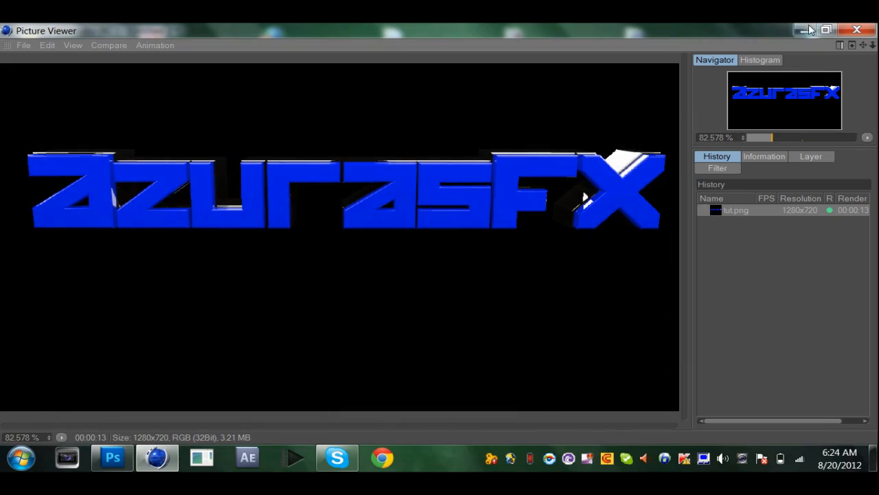
Place the tut image from the desktop into the blank Untitled-2 Photoshop document at 100% scale and deselect its layer.
click(802, 30)
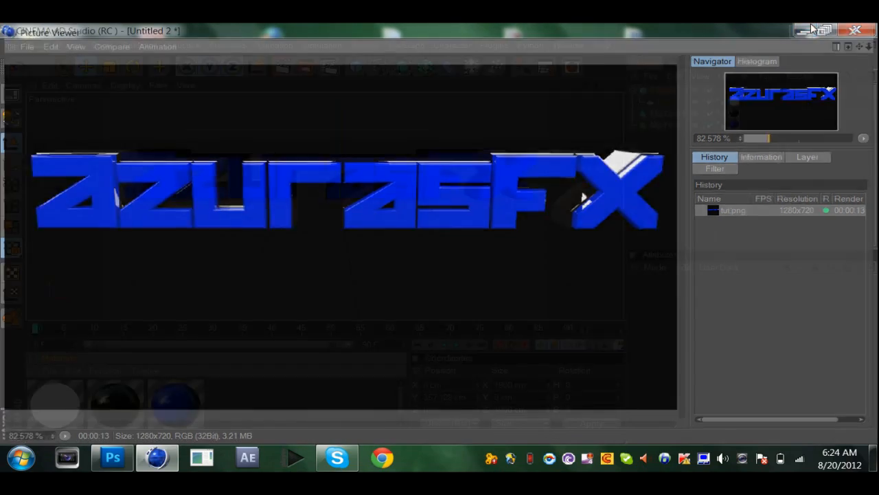
click(802, 30)
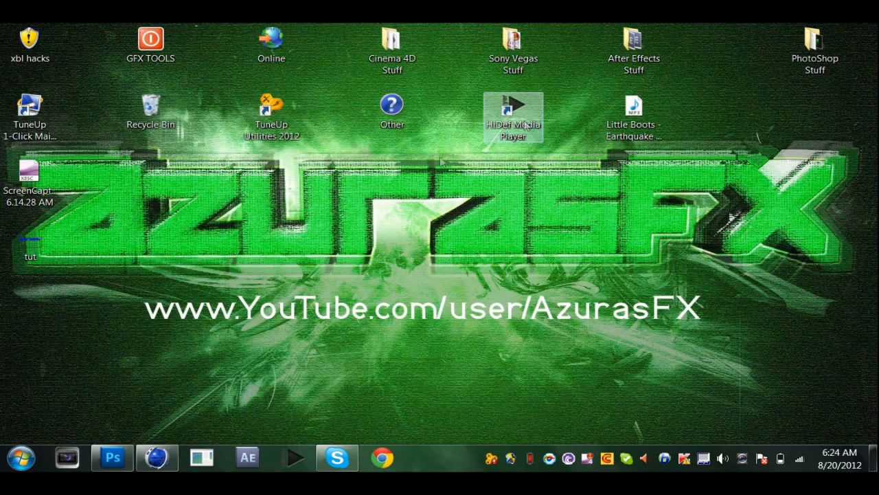
drag(30, 237, 197, 291)
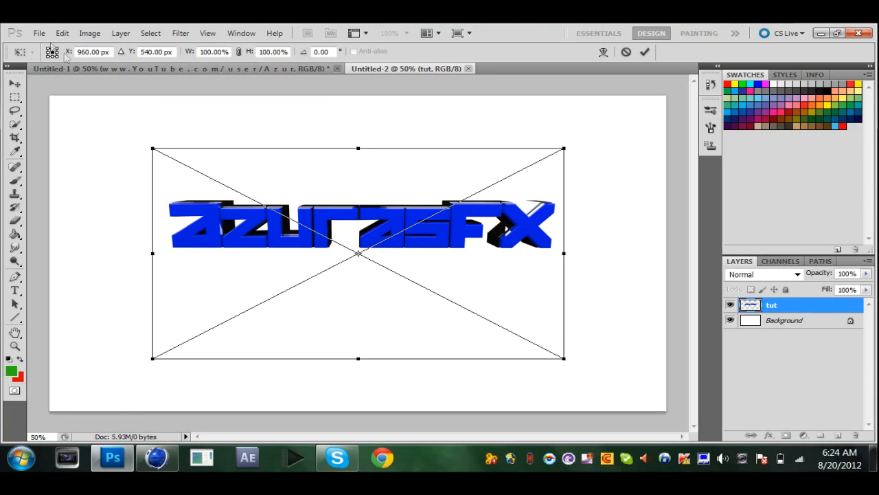
click(15, 83)
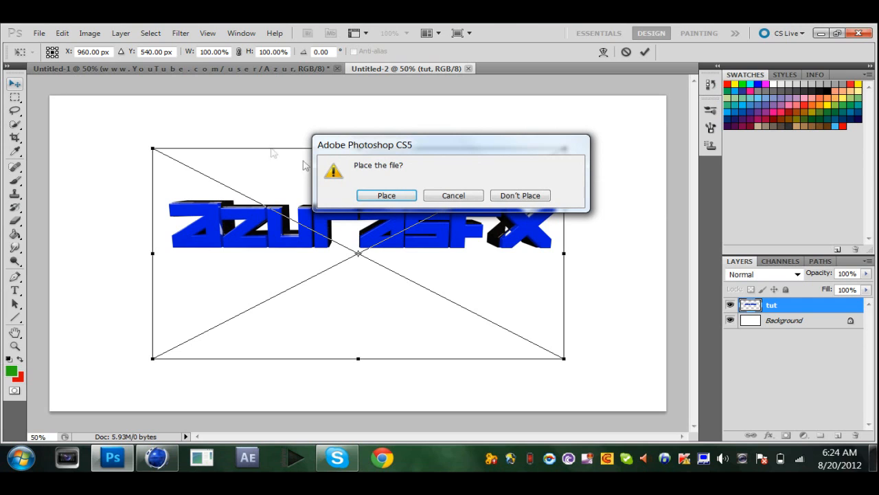
click(380, 194)
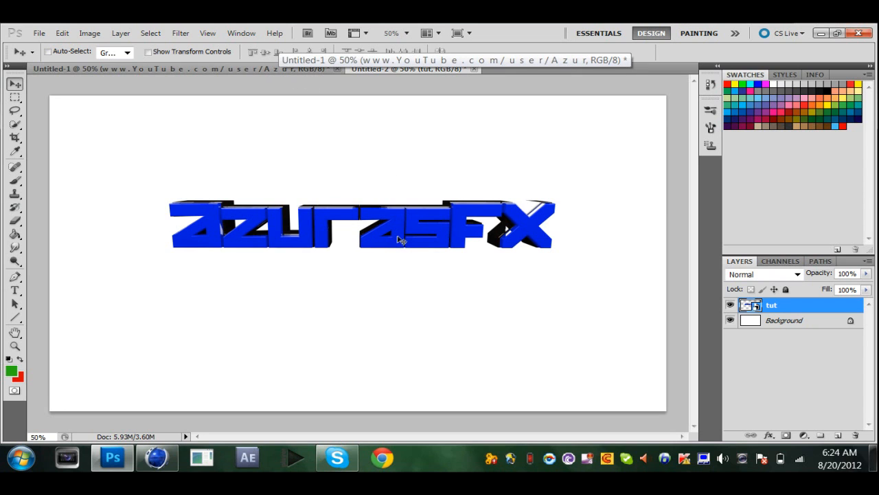
click(779, 347)
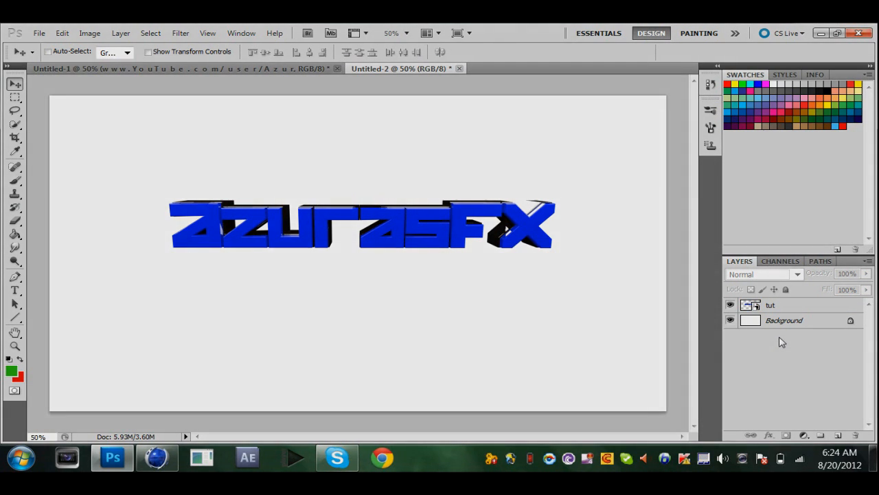